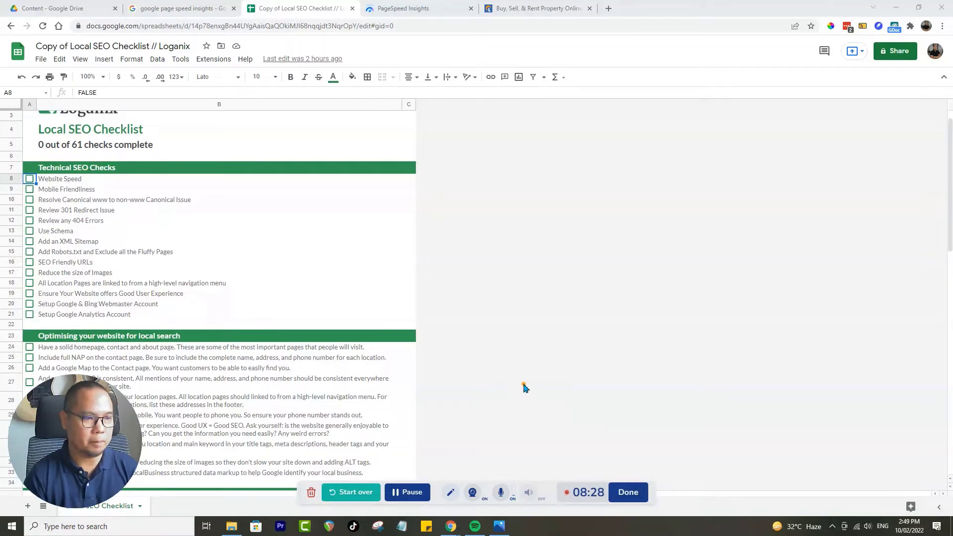
{"action": "left_click", "coordinate": [403, 493]}
{"action": "left_click", "coordinate": [404, 493]}
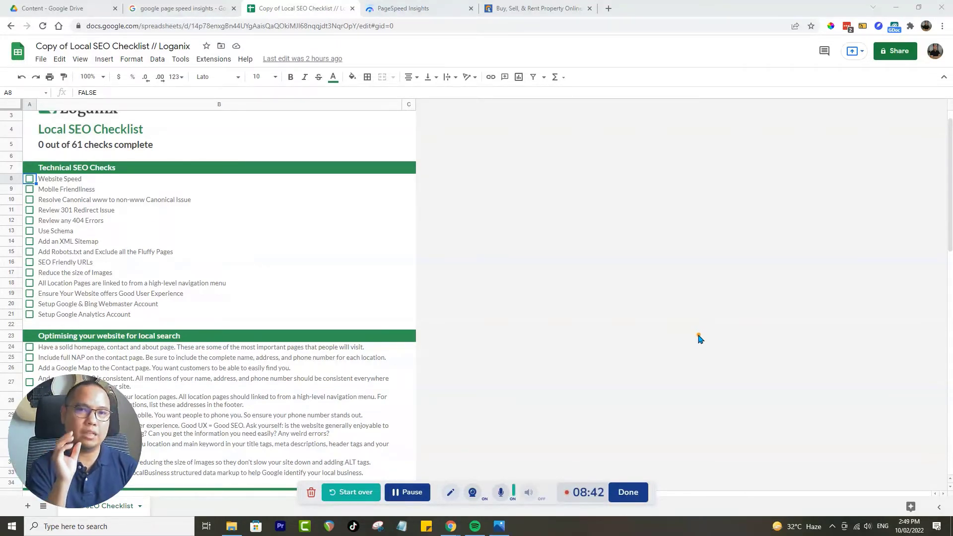
{"action": "left_click", "coordinate": [447, 6]}
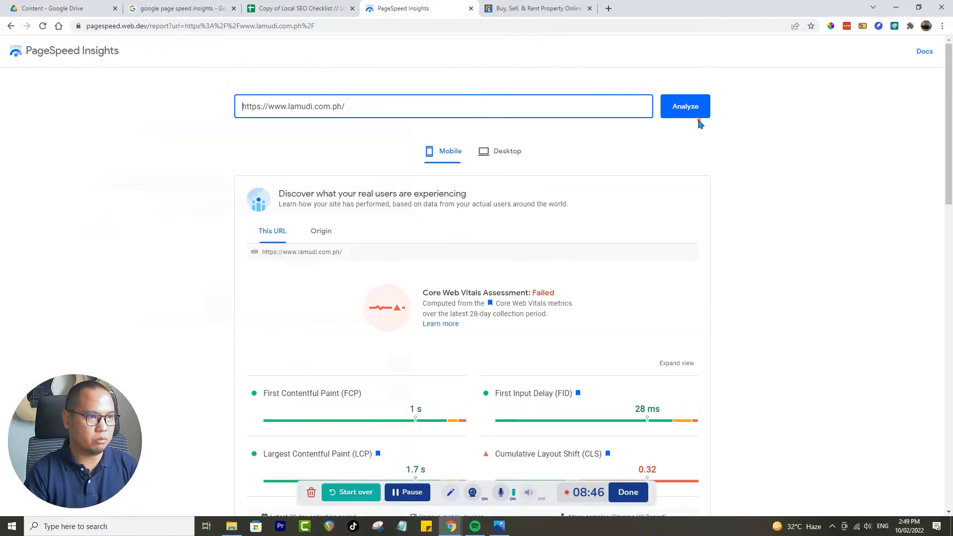
{"action": "scroll", "coordinate": [766, 213], "scroll_direction": "down", "scroll_amount": 8}
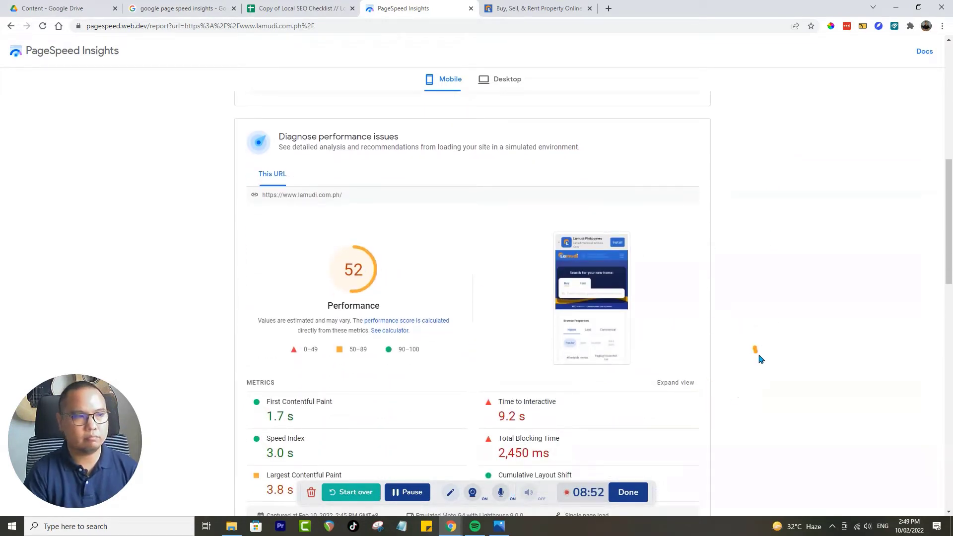
{"action": "scroll", "coordinate": [744, 286], "scroll_direction": "down", "scroll_amount": 3}
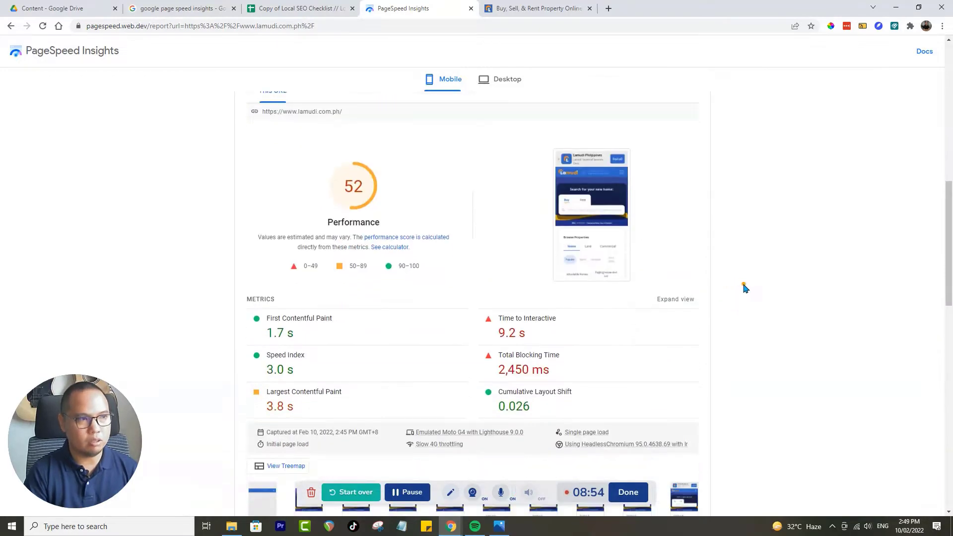
{"action": "scroll", "coordinate": [771, 294], "scroll_direction": "down", "scroll_amount": 8}
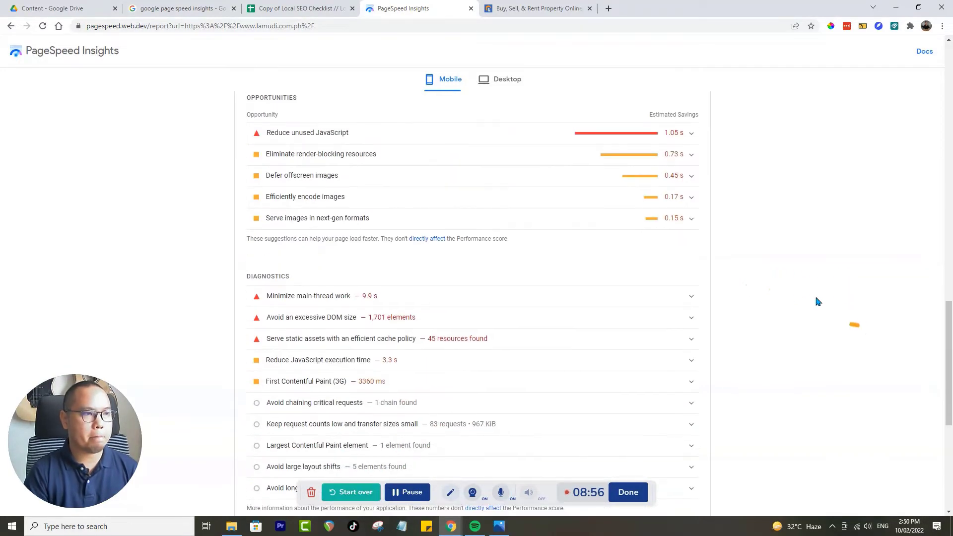
{"action": "scroll", "coordinate": [804, 335], "scroll_direction": "up", "scroll_amount": 15}
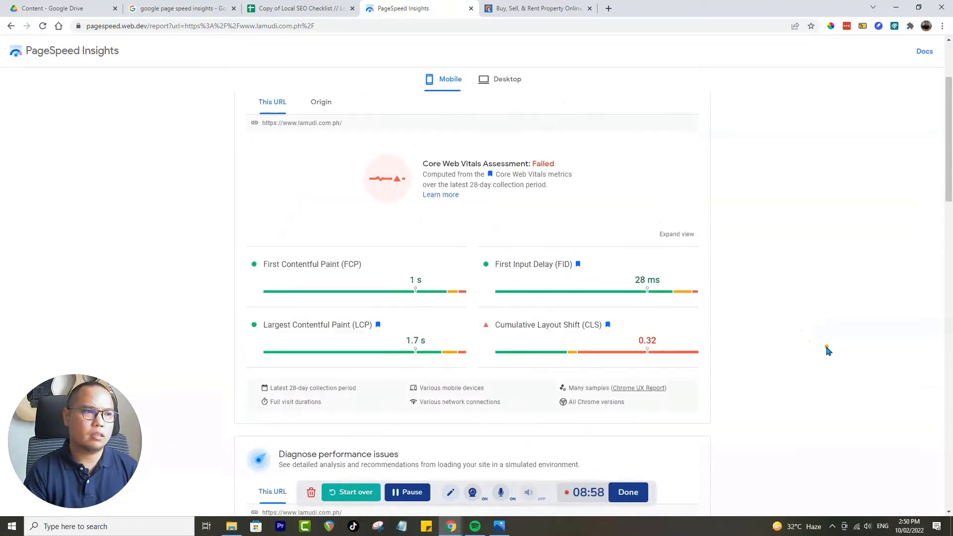
{"action": "scroll", "coordinate": [832, 348], "scroll_direction": "down", "scroll_amount": 9}
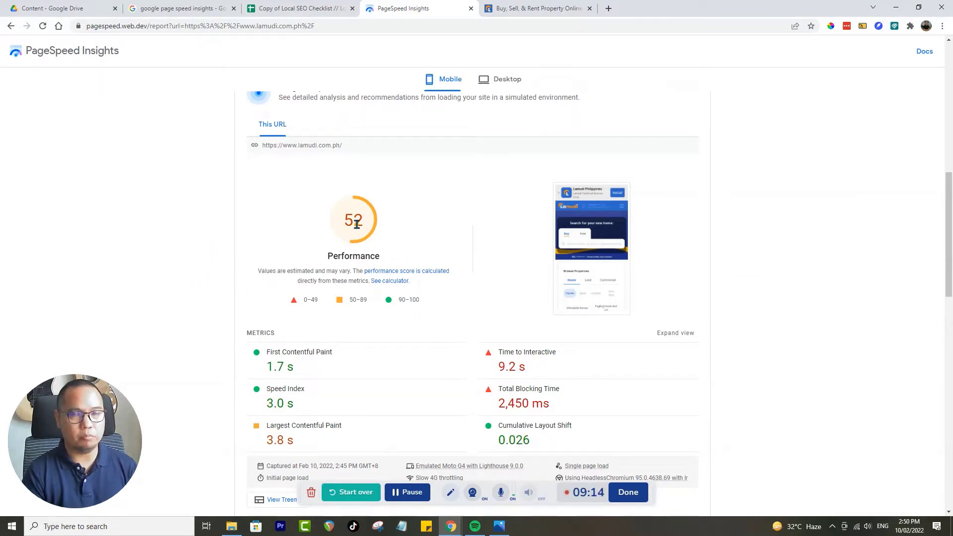
{"action": "scroll", "coordinate": [789, 284], "scroll_direction": "up", "scroll_amount": 3}
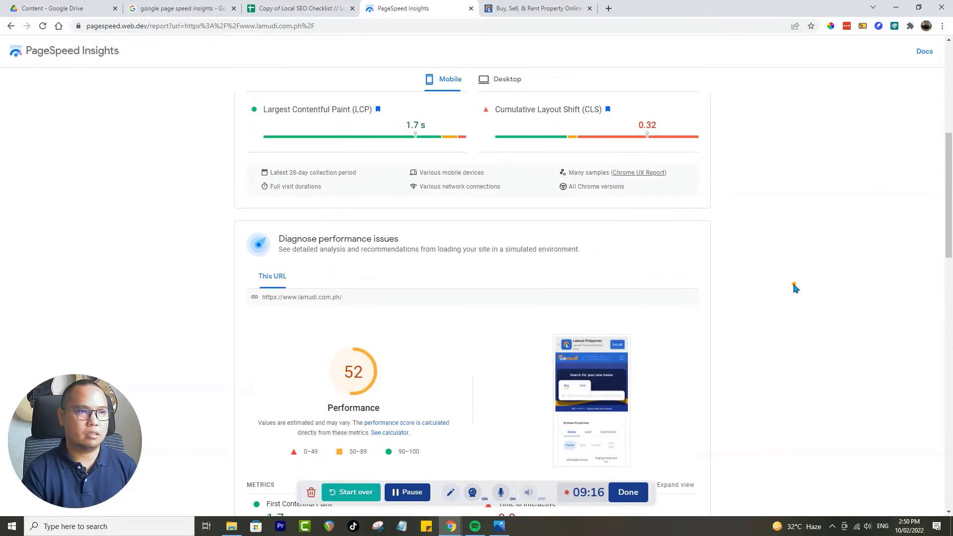
{"action": "scroll", "coordinate": [794, 288], "scroll_direction": "up", "scroll_amount": 2}
{"action": "left_click", "coordinate": [501, 81]}
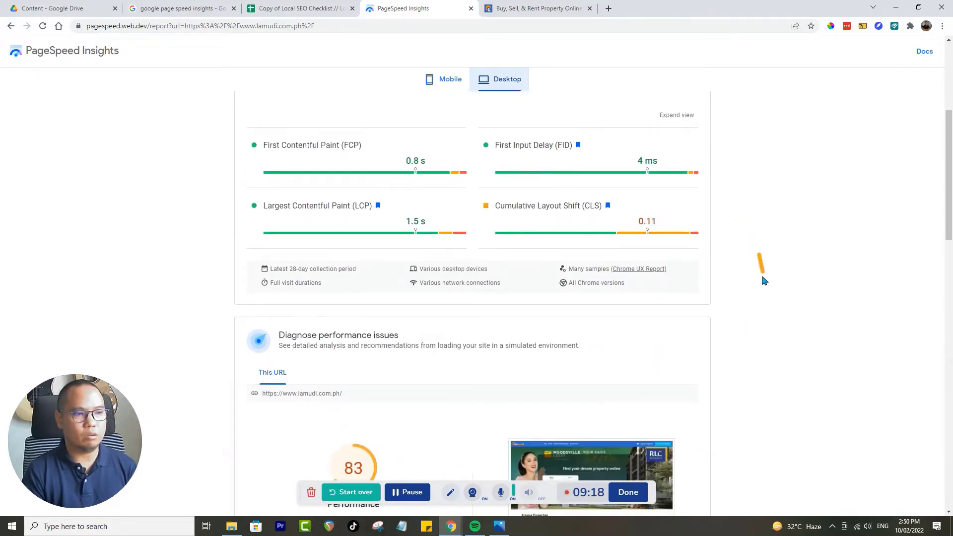
{"action": "scroll", "coordinate": [774, 278], "scroll_direction": "down", "scroll_amount": 6}
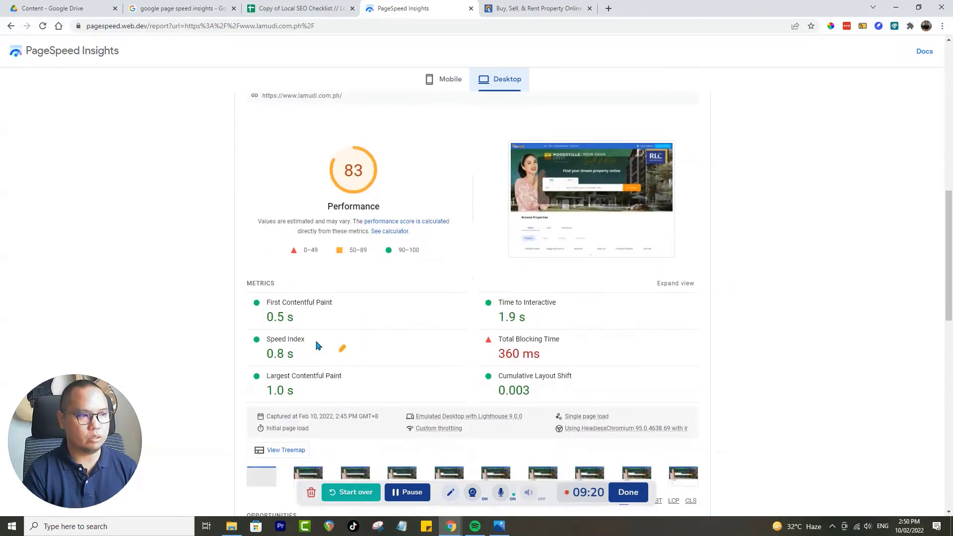
{"action": "scroll", "coordinate": [770, 297], "scroll_direction": "up", "scroll_amount": 7}
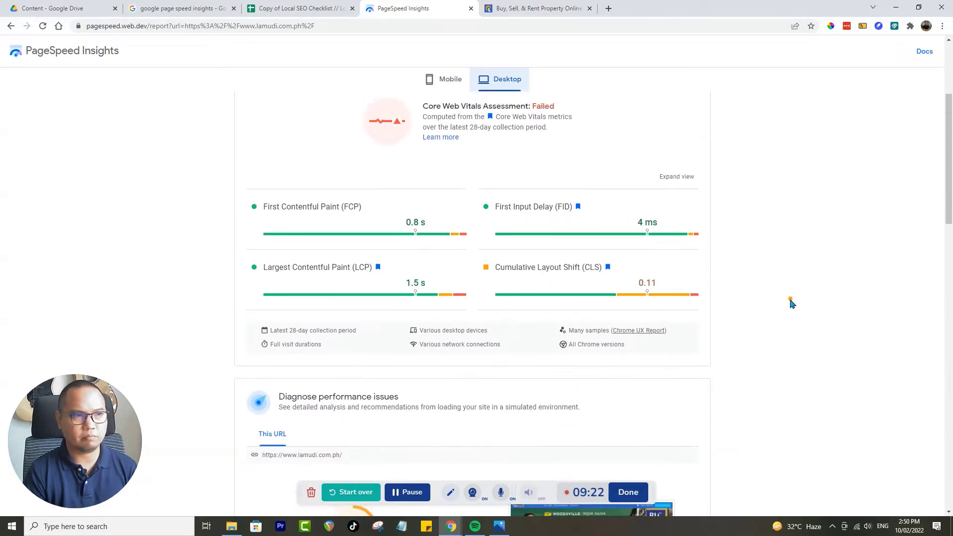
{"action": "scroll", "coordinate": [792, 304], "scroll_direction": "up", "scroll_amount": 4}
{"action": "scroll", "coordinate": [749, 309], "scroll_direction": "down", "scroll_amount": 2}
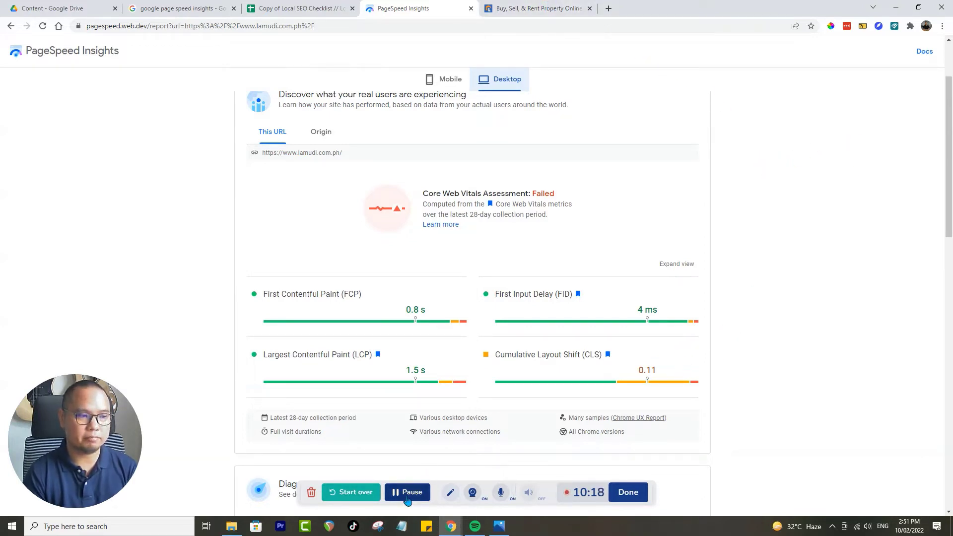
{"action": "left_click", "coordinate": [449, 491]}
{"action": "left_click_drag", "start_coordinate": [528, 443], "coordinate": [617, 396]}
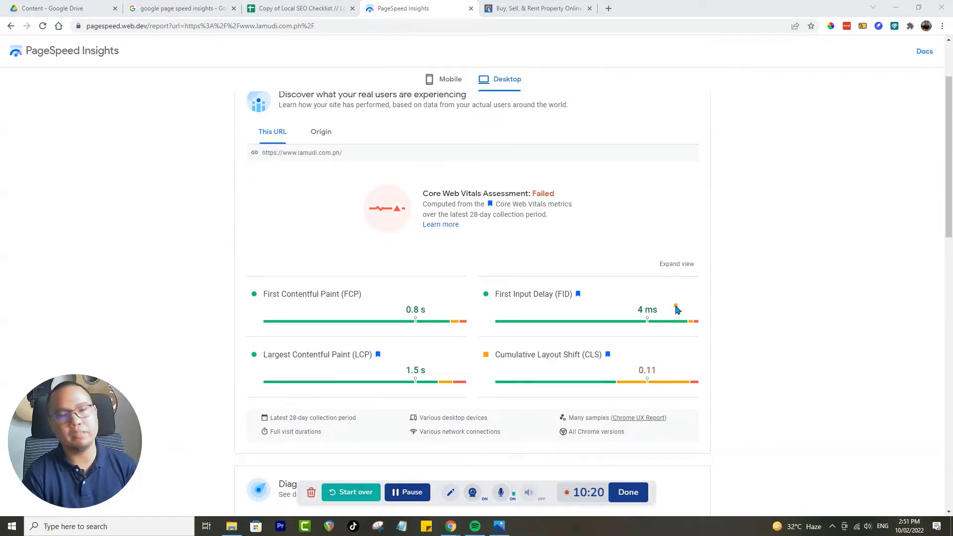
{"action": "left_click", "coordinate": [730, 275]}
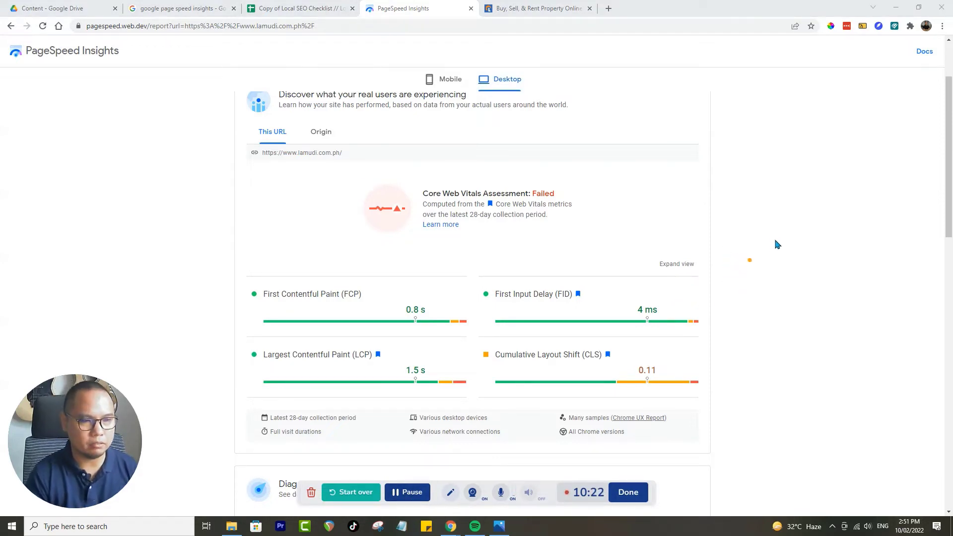
{"action": "left_click", "coordinate": [789, 250]}
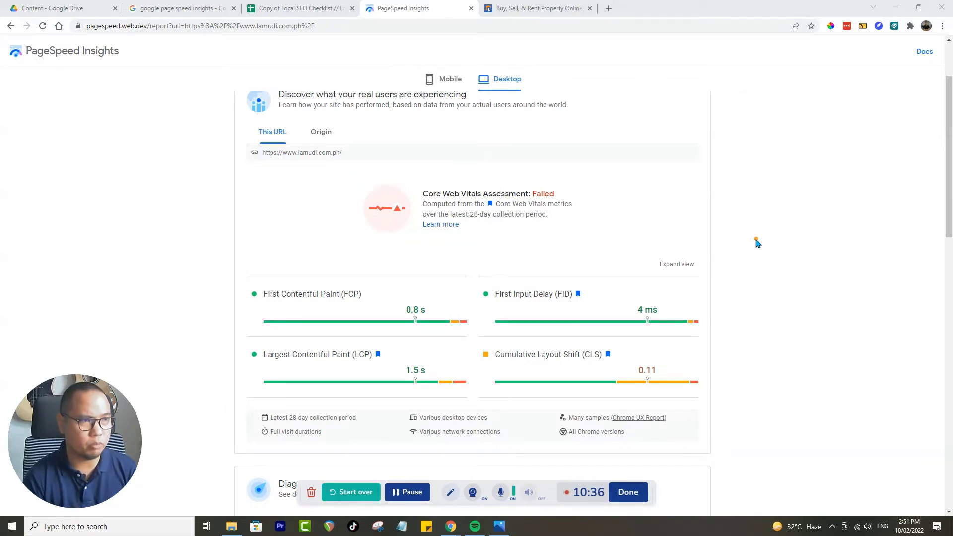
{"action": "scroll", "coordinate": [757, 242], "scroll_direction": "up", "scroll_amount": 2}
{"action": "left_click", "coordinate": [454, 151]}
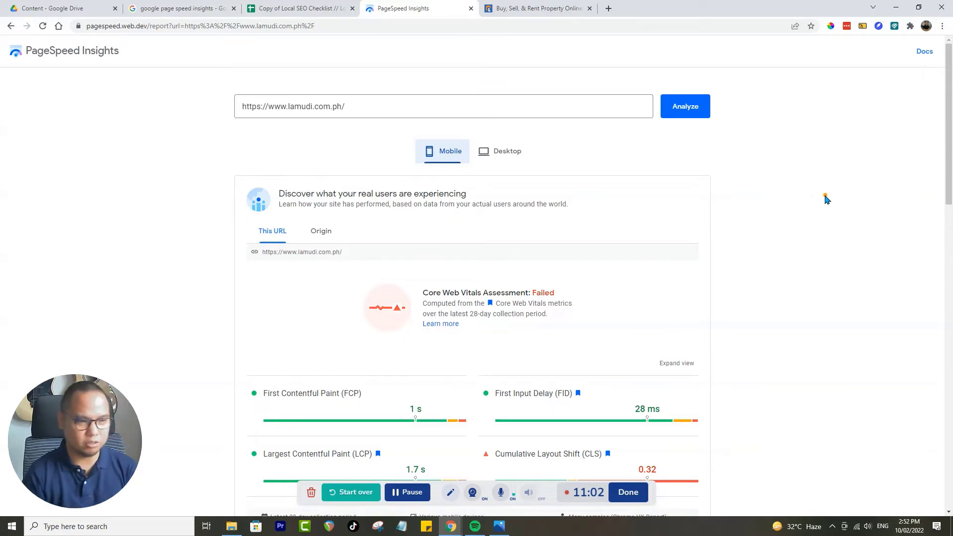
Step: In the Local SEO Checklist spreadsheet, mark Website Speed, Mobile Friendliness and Resolve Canonical www to non-www Canonical Issue as complete
{"action": "key", "text": "ctrl+shift+Tab"}
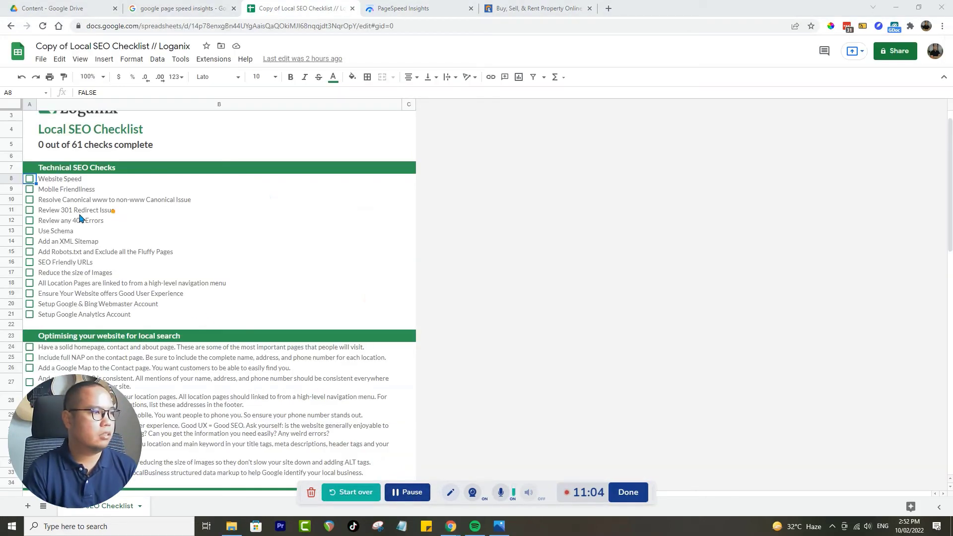
{"action": "left_click", "coordinate": [29, 179]}
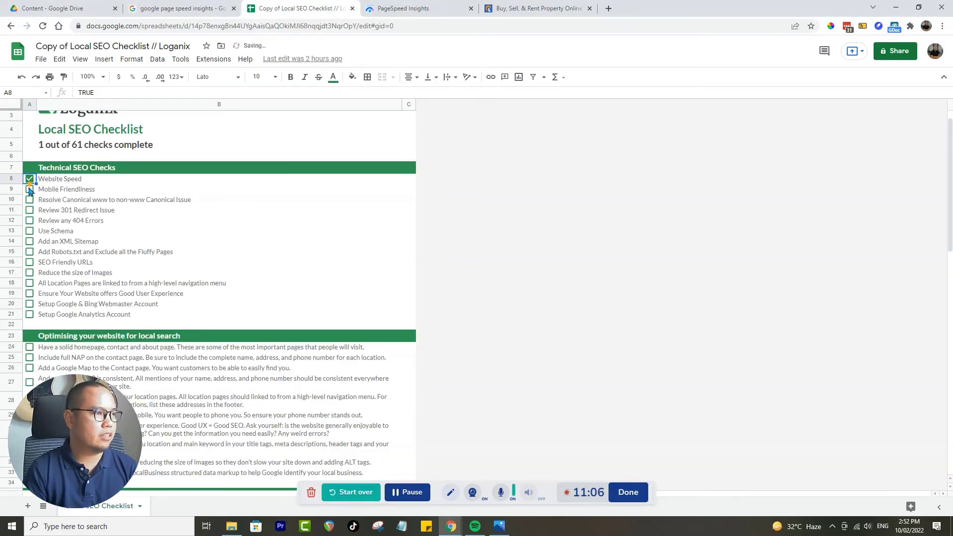
{"action": "left_click", "coordinate": [30, 189]}
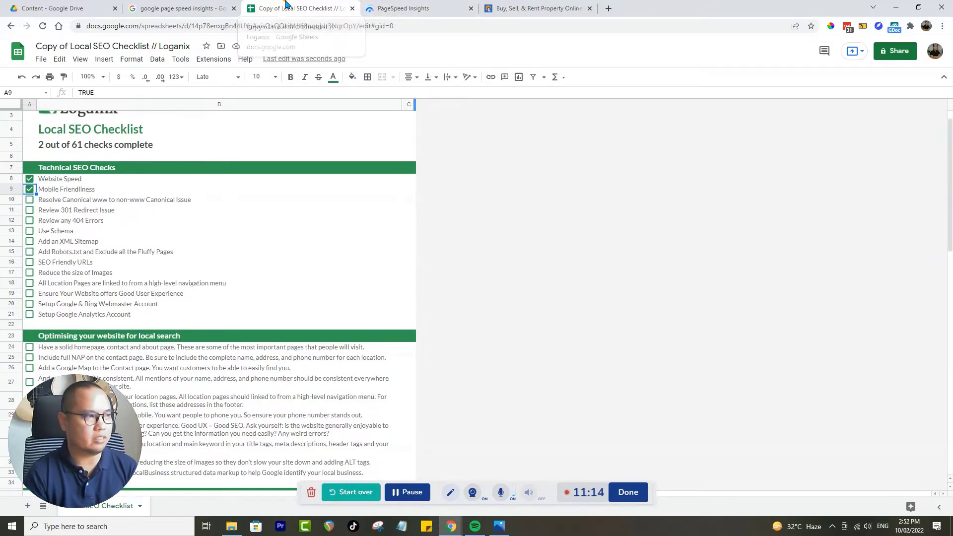
{"action": "left_click", "coordinate": [29, 200]}
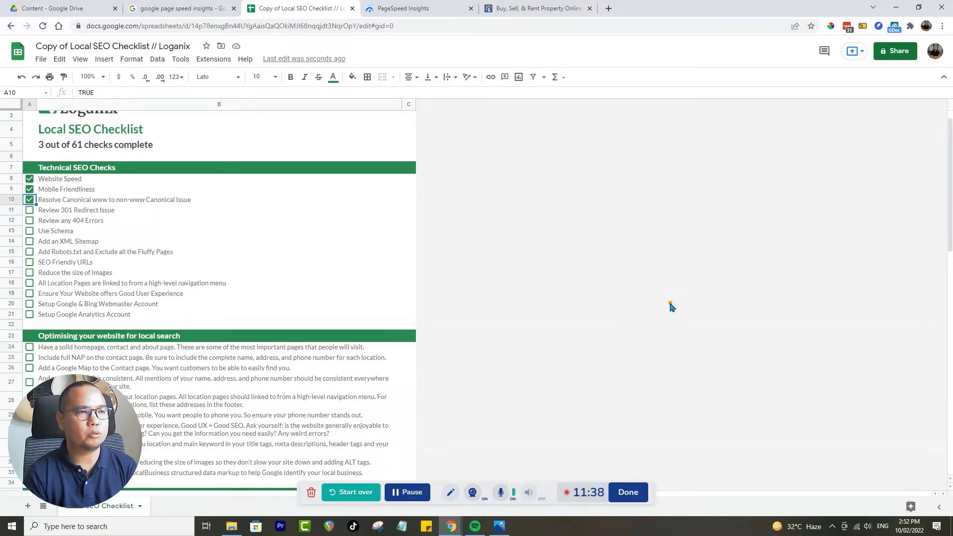
{"action": "left_click", "coordinate": [401, 501]}
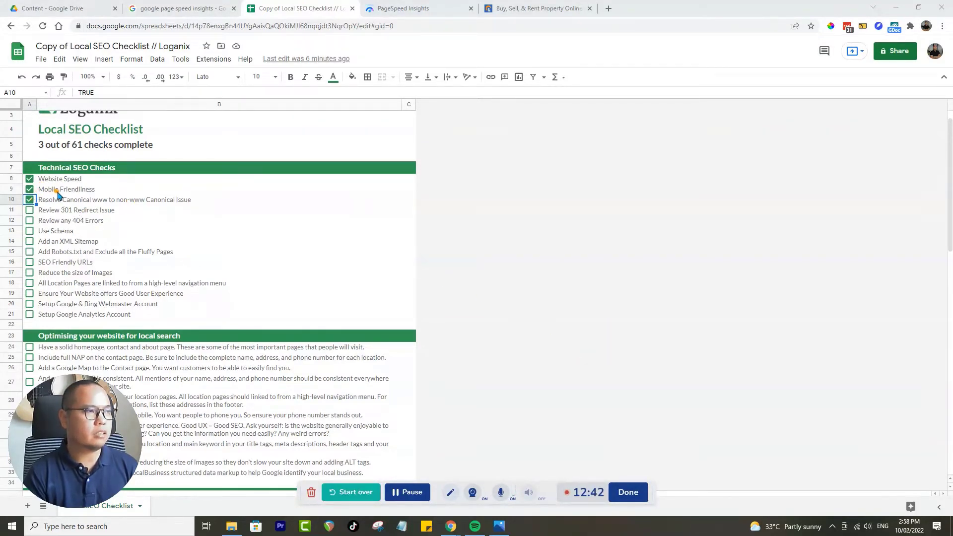
Step: Search Google in a new tab for "mobile friendly test google" and open the Mobile-Friendly Test page
{"action": "left_click", "coordinate": [608, 8]}
{"action": "left_click", "coordinate": [58, 42]}
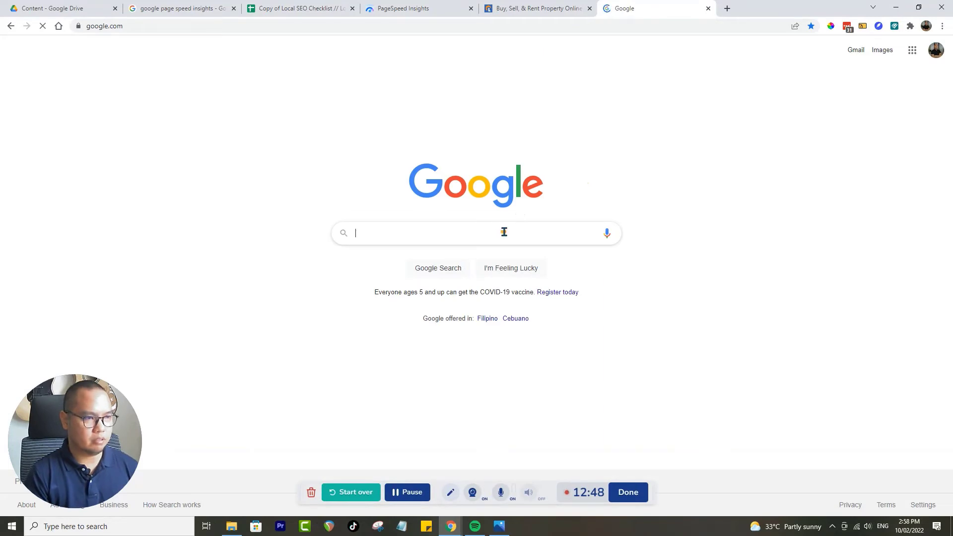
{"action": "type", "text": "mobile fr"}
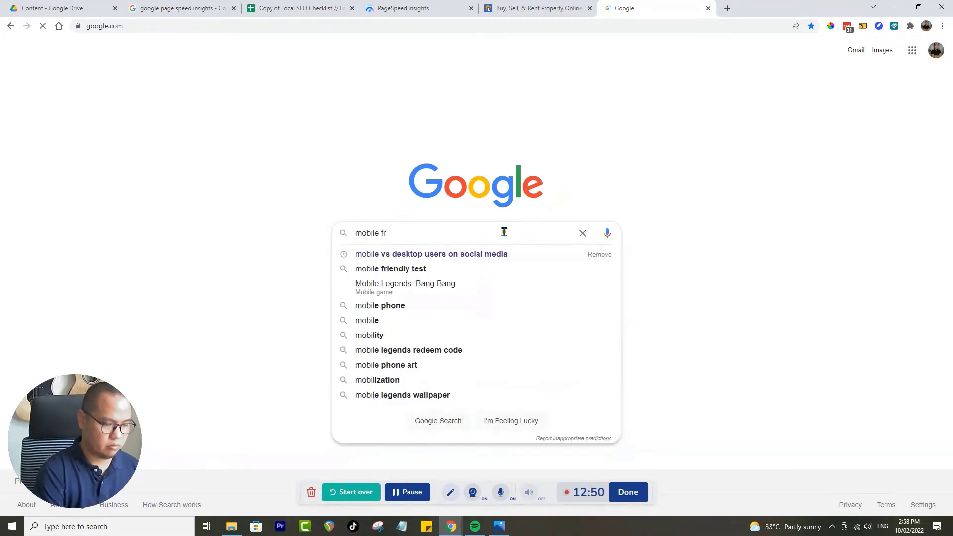
{"action": "type", "text": "iend"}
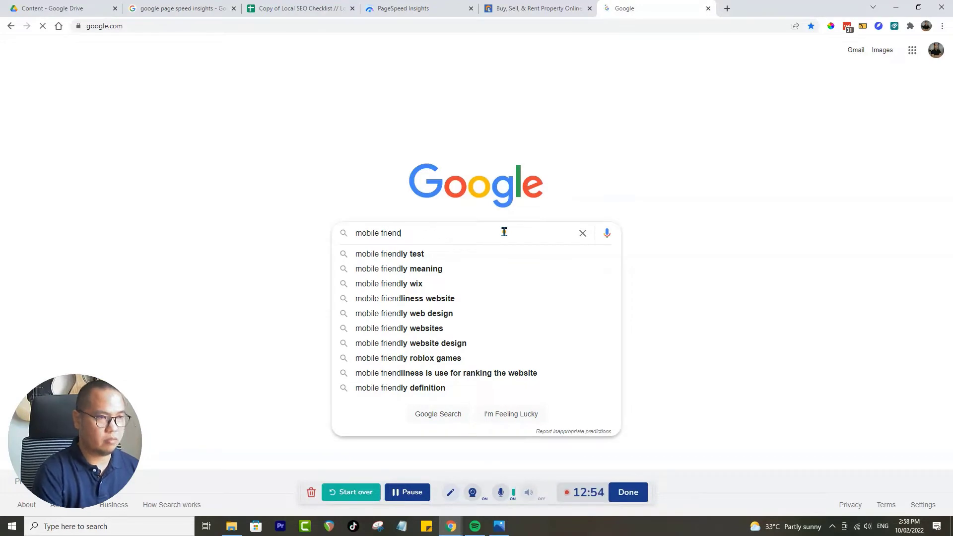
{"action": "type", "text": "ly test google"}
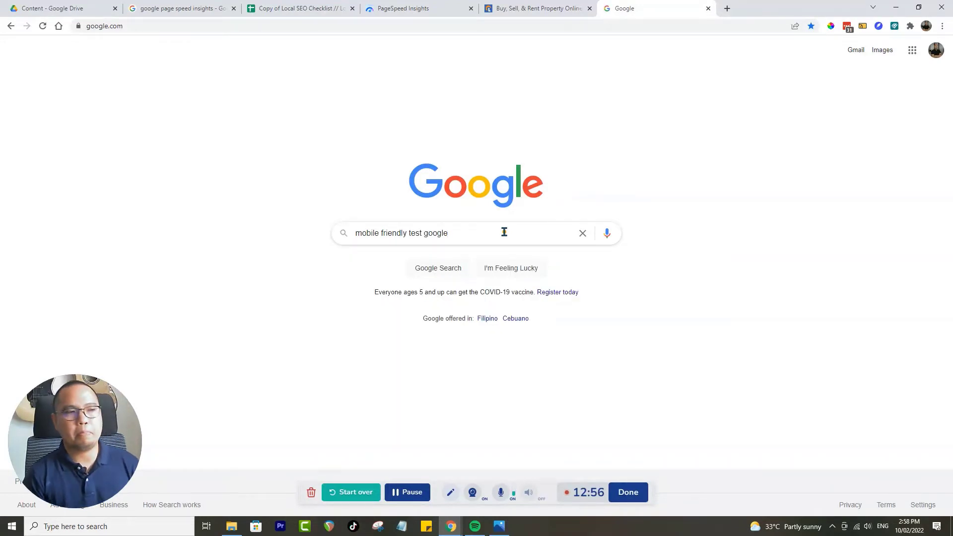
{"action": "key", "text": "Return"}
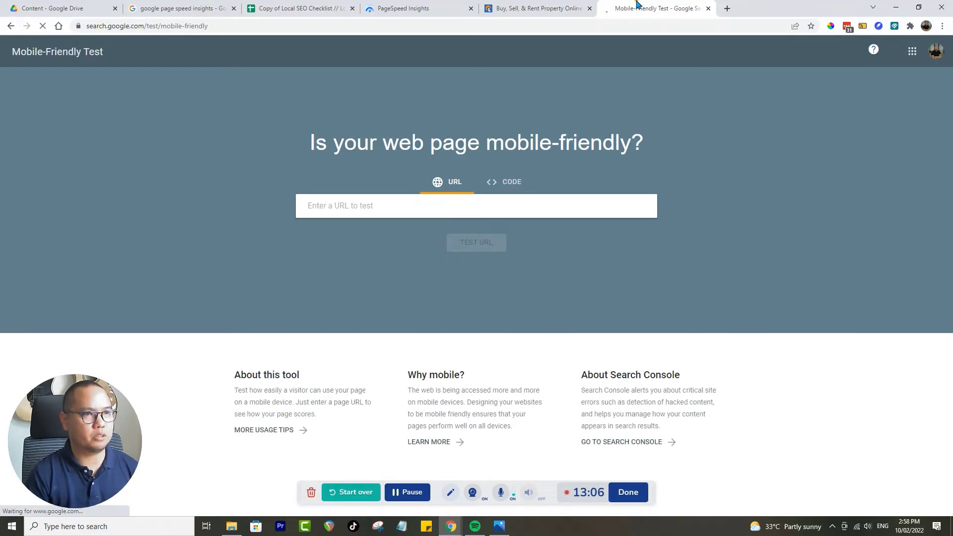
{"action": "left_click", "coordinate": [498, 9]}
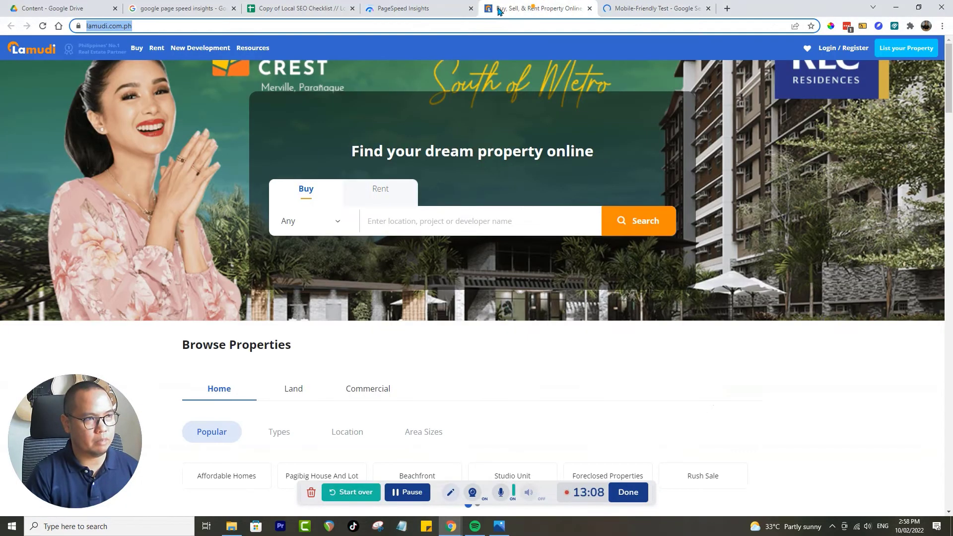
{"action": "left_click", "coordinate": [424, 9]}
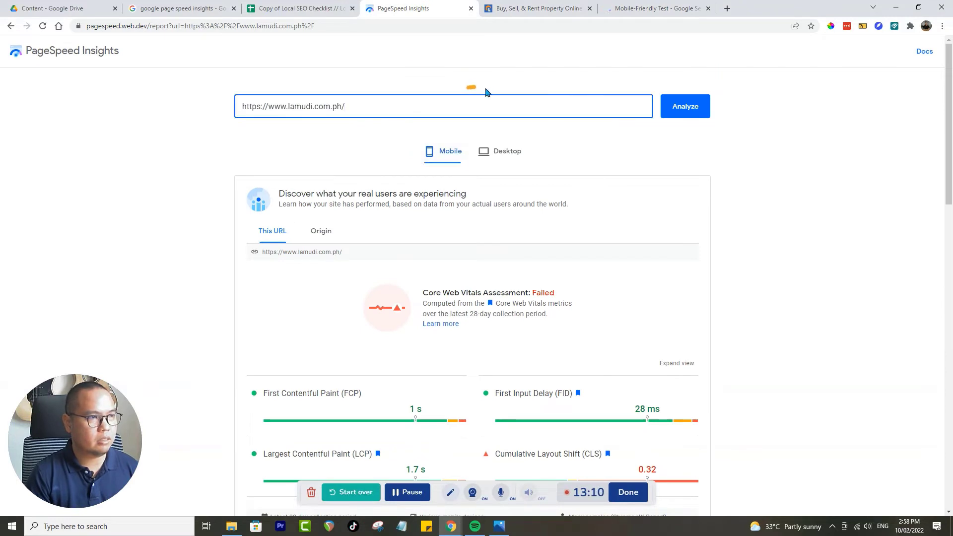
{"action": "key", "text": "ctrl+a"}
{"action": "left_click", "coordinate": [649, 10]}
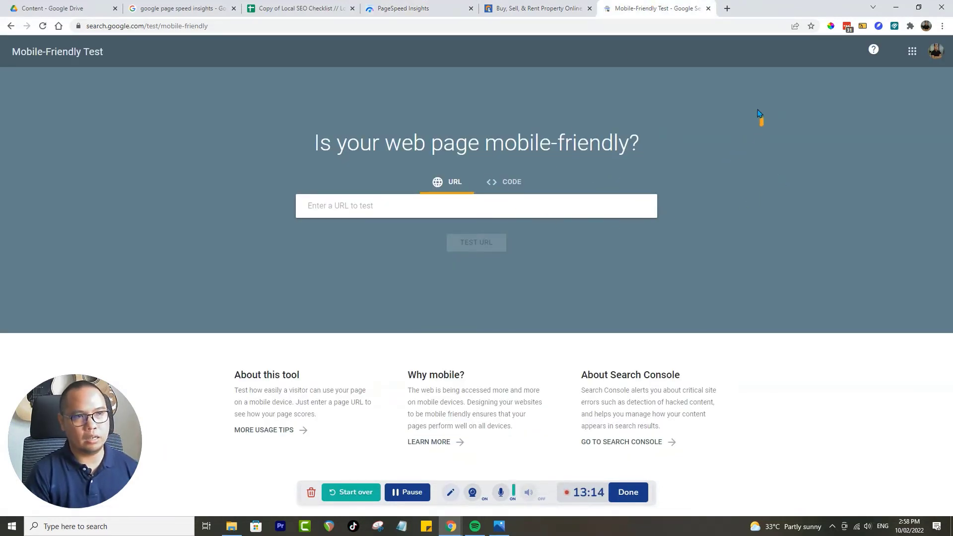
{"action": "key", "text": "ctrl+shift+Tab"}
{"action": "key", "text": "ctrl+shift+Tab"}
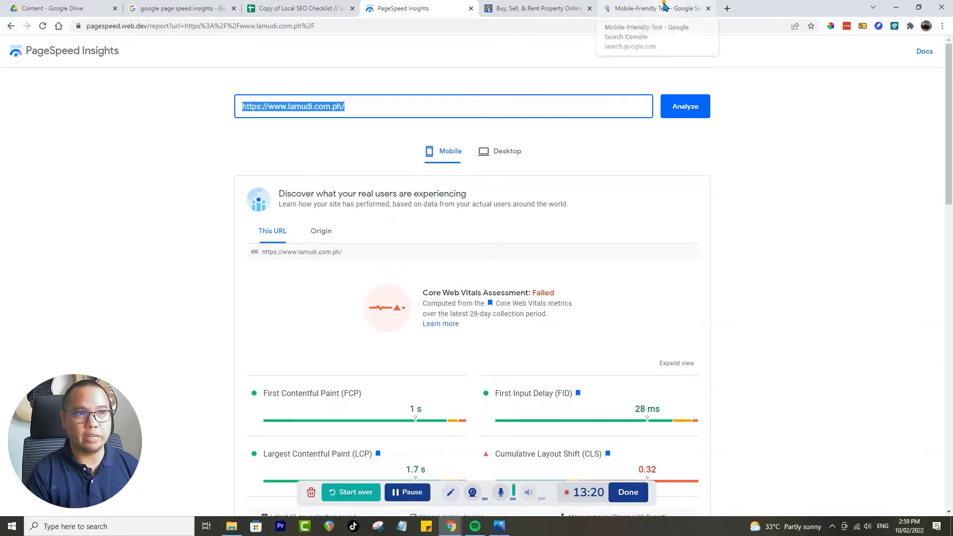
Step: In the Local SEO Checklist spreadsheet, mark Review 301 Redirect Issue and Review any 404 Errors as complete
{"action": "left_click", "coordinate": [300, 9]}
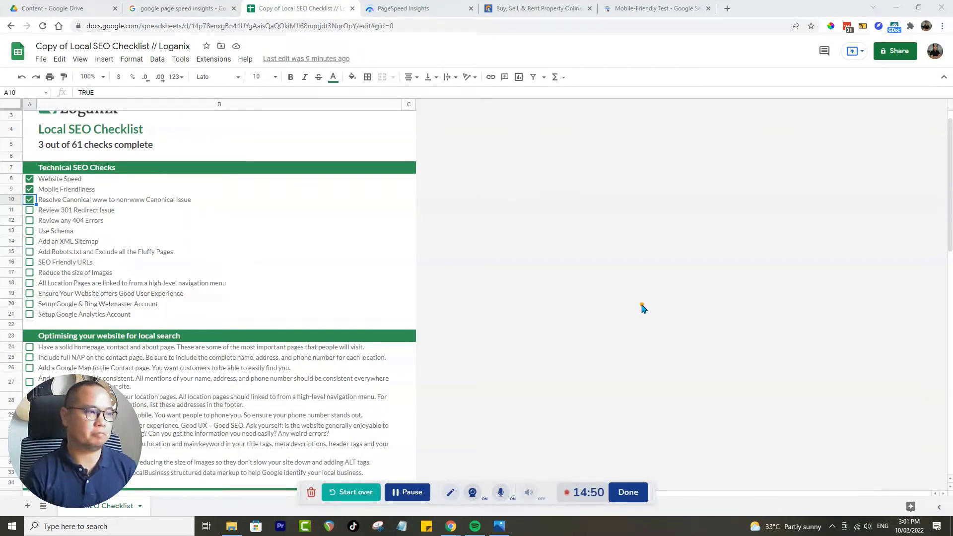
{"action": "left_click", "coordinate": [30, 210]}
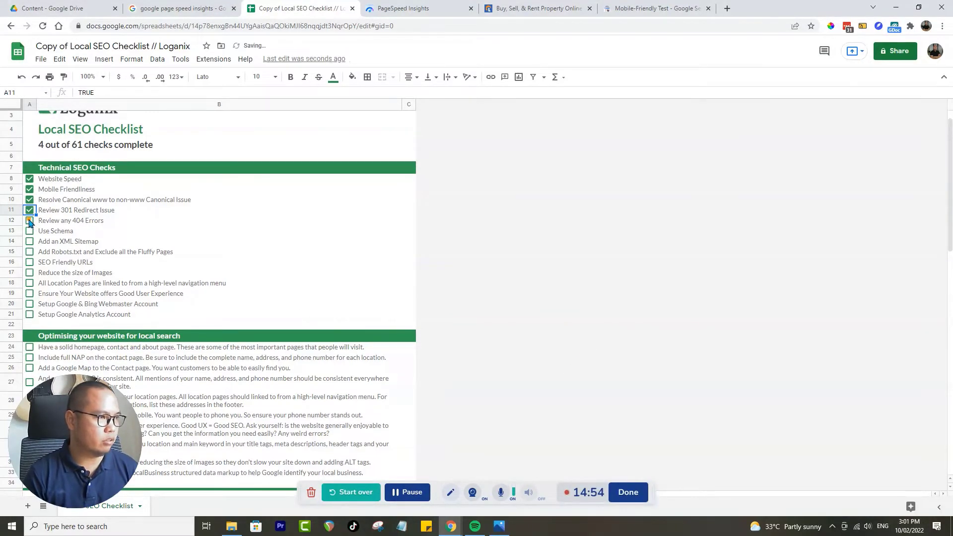
{"action": "left_click", "coordinate": [30, 221]}
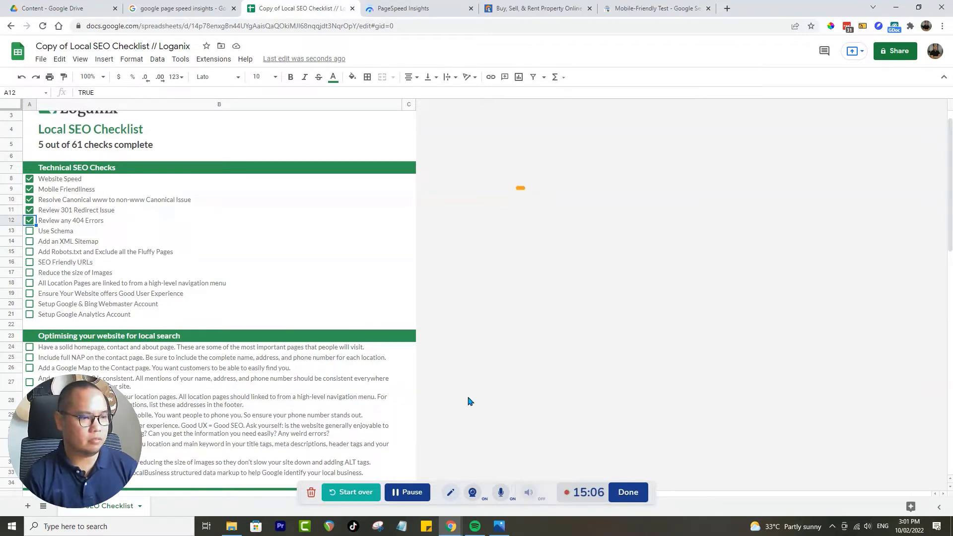
{"action": "left_click", "coordinate": [426, 486]}
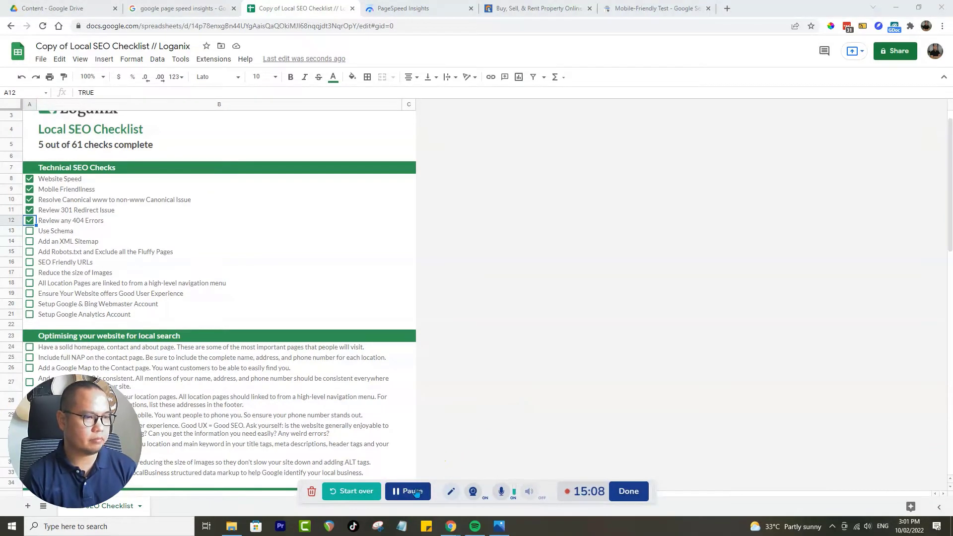
{"action": "left_click", "coordinate": [412, 491]}
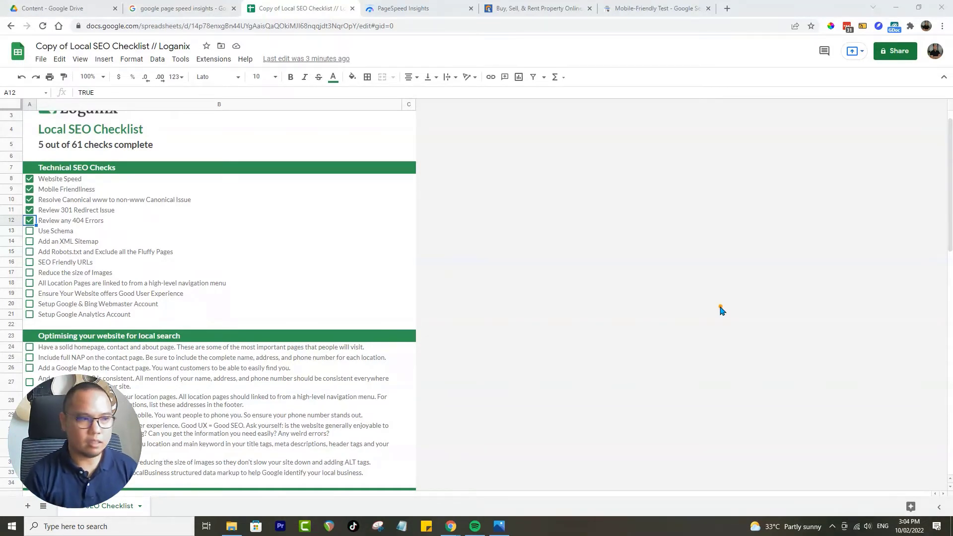
Step: Open Google in a new tab and place that tab directly after the PageSpeed Insights tab
{"action": "left_click", "coordinate": [544, 6]}
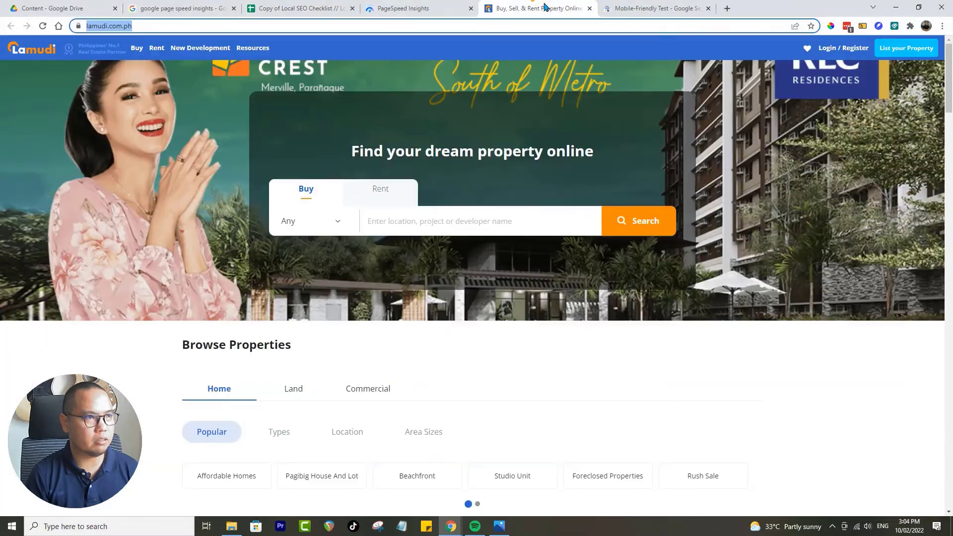
{"action": "left_click", "coordinate": [727, 8]}
{"action": "left_click", "coordinate": [57, 44]}
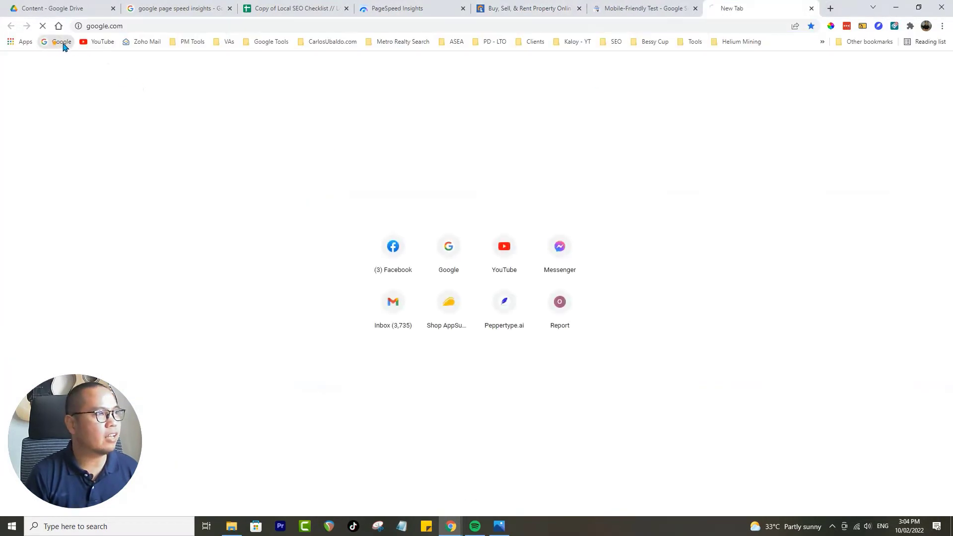
{"action": "left_click_drag", "start_coordinate": [748, 5], "coordinate": [516, 6]}
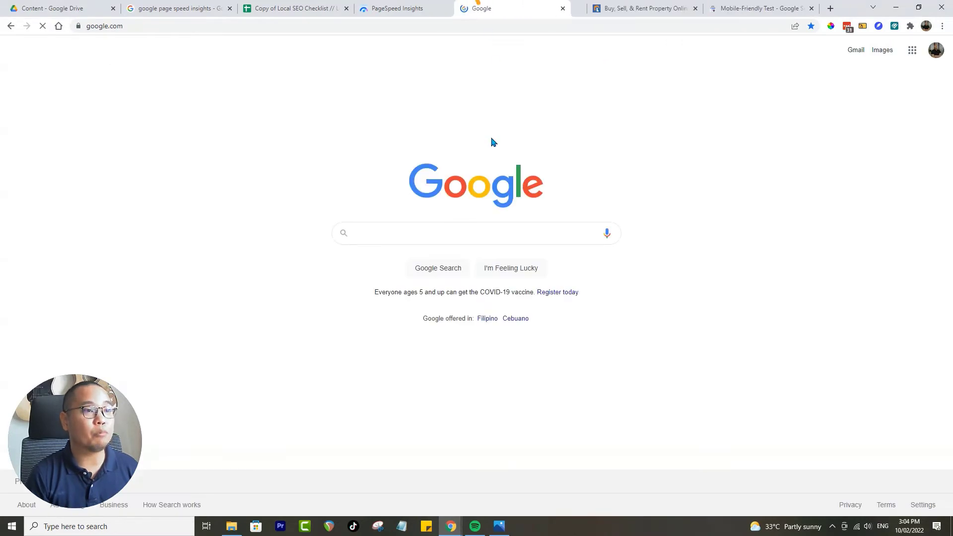
Step: Search Google for "condo for sale makati"
{"action": "left_click", "coordinate": [461, 232]}
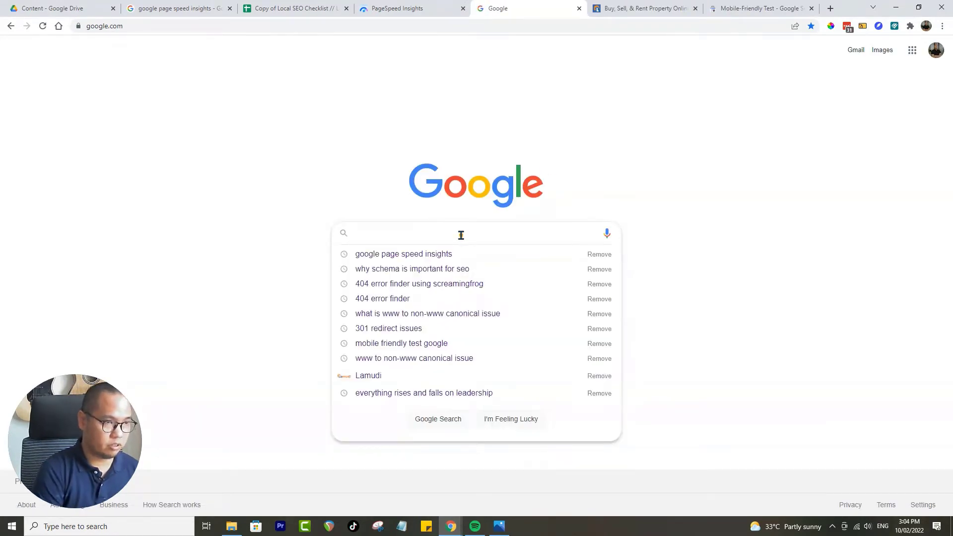
{"action": "type", "text": "condo for sale"}
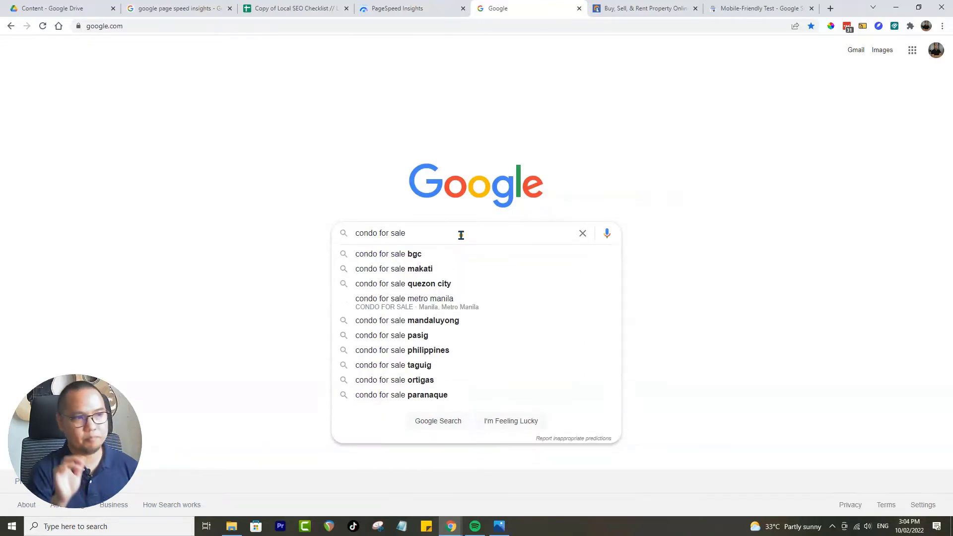
{"action": "type", "text": " makati"}
{"action": "key", "text": "Return"}
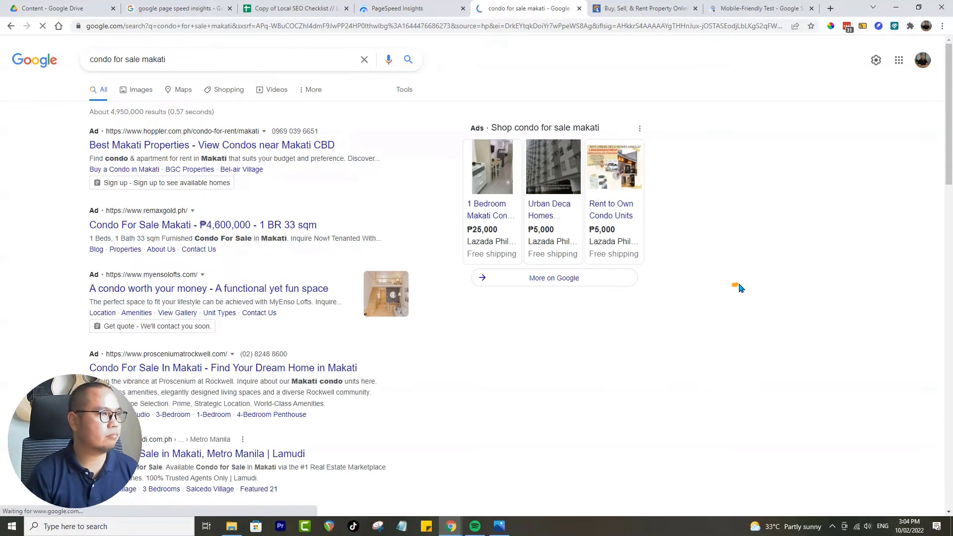
Step: Look through the ads and organic results for "condo for sale makati", comparing the Lamudi listing with the competing property sites
{"action": "scroll", "coordinate": [764, 268], "scroll_direction": "down", "scroll_amount": 2}
{"action": "scroll", "coordinate": [756, 266], "scroll_direction": "up", "scroll_amount": 2}
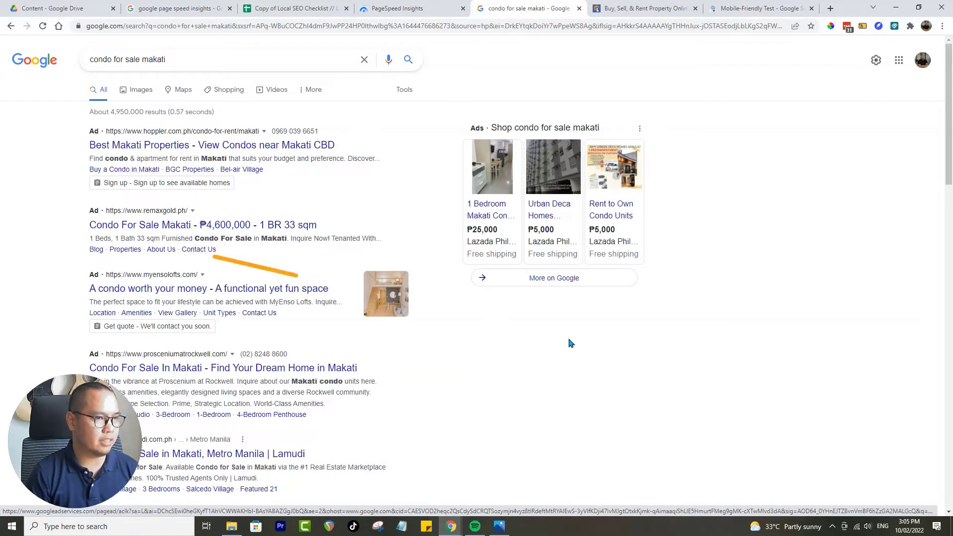
{"action": "scroll", "coordinate": [612, 343], "scroll_direction": "down", "scroll_amount": 7}
{"action": "scroll", "coordinate": [708, 321], "scroll_direction": "down", "scroll_amount": 10}
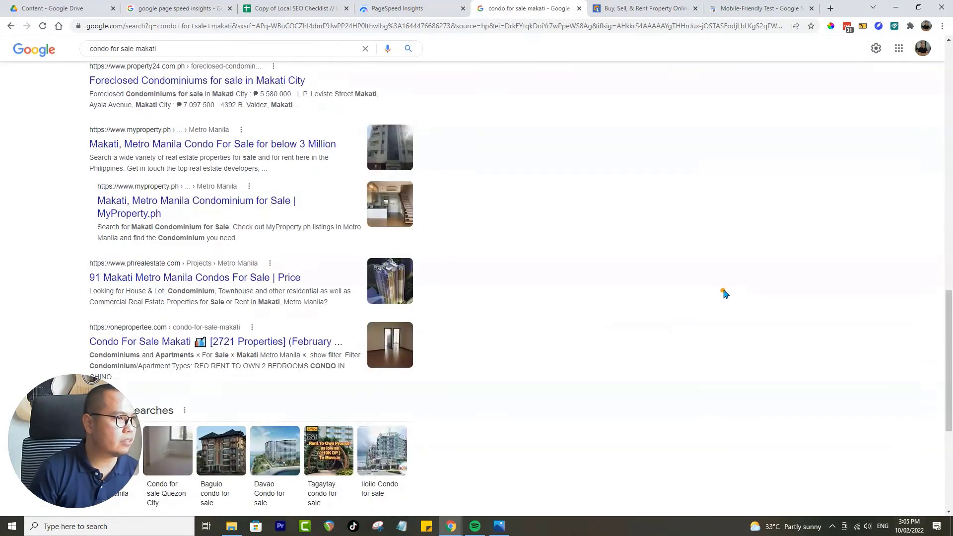
{"action": "scroll", "coordinate": [781, 278], "scroll_direction": "down", "scroll_amount": 2}
{"action": "scroll", "coordinate": [784, 278], "scroll_direction": "down", "scroll_amount": 3}
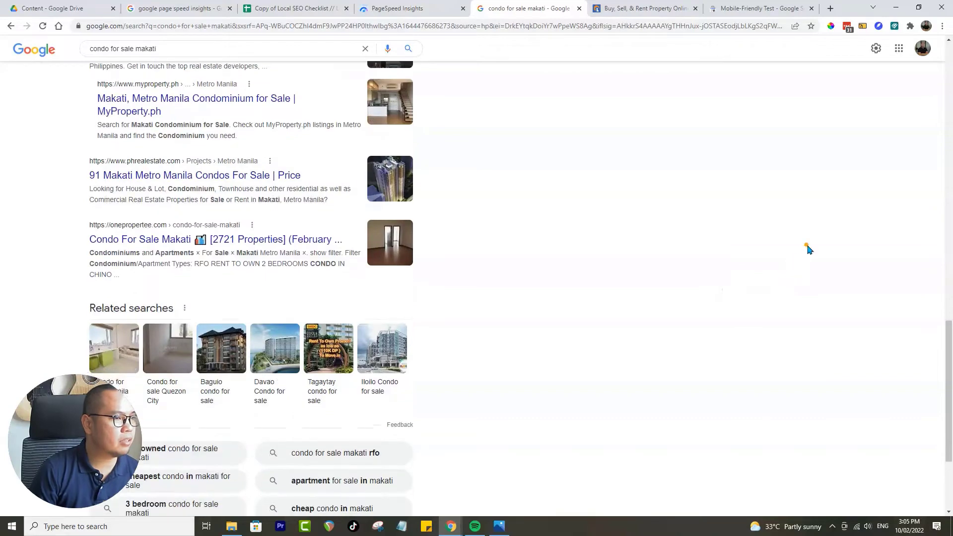
{"action": "scroll", "coordinate": [811, 263], "scroll_direction": "up", "scroll_amount": 10}
{"action": "scroll", "coordinate": [814, 270], "scroll_direction": "up", "scroll_amount": 10}
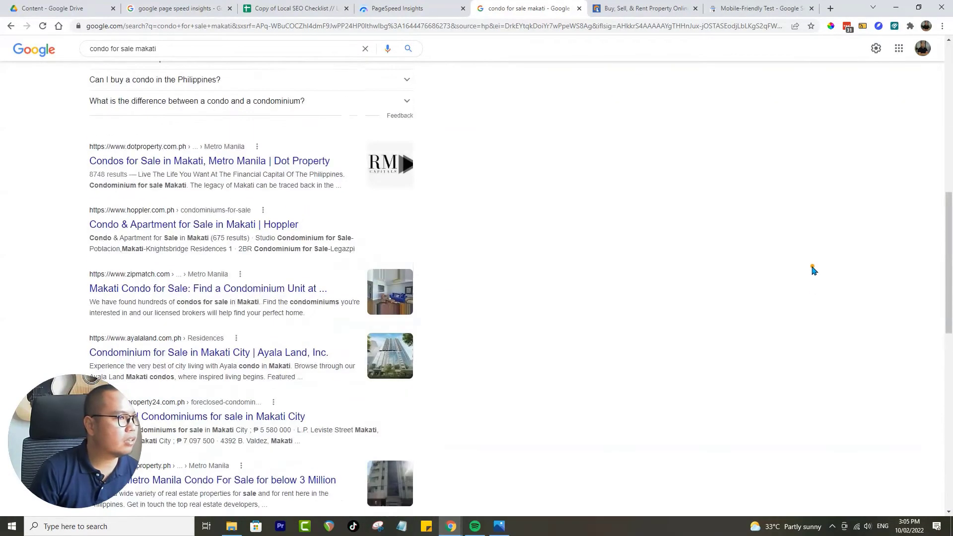
{"action": "scroll", "coordinate": [813, 268], "scroll_direction": "down", "scroll_amount": 4}
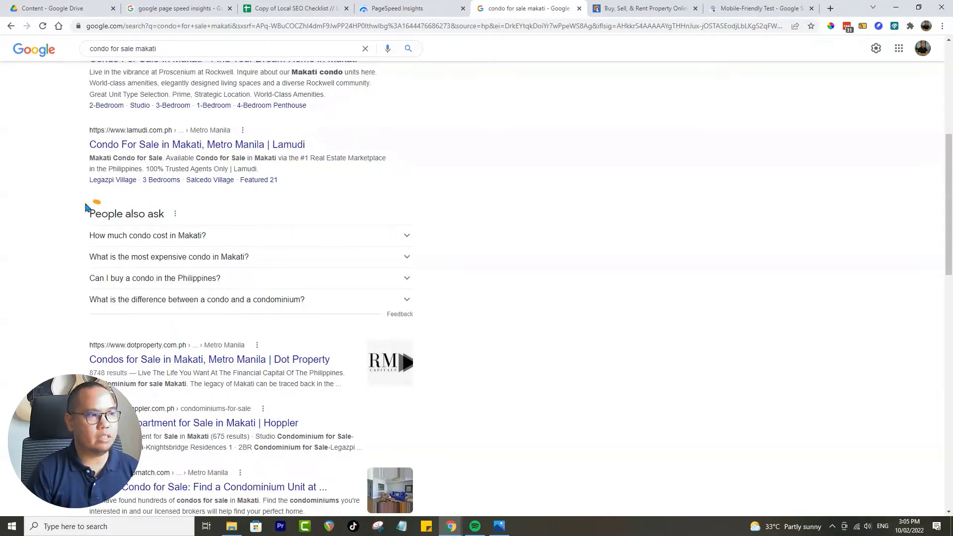
{"action": "scroll", "coordinate": [471, 297], "scroll_direction": "up", "scroll_amount": 1}
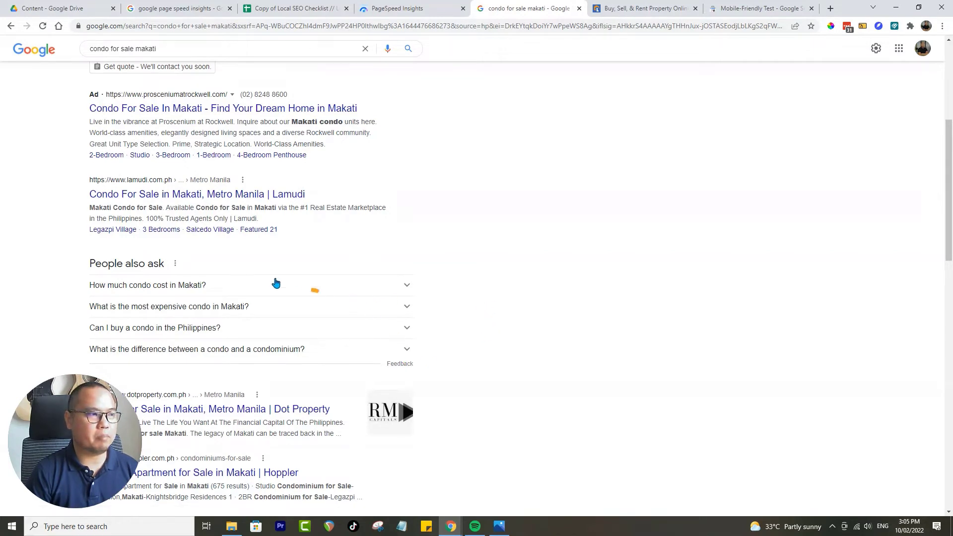
Step: Expand the answer to "How much condo cost in Makati?" under People also ask, read it and collapse it
{"action": "left_click", "coordinate": [400, 287]}
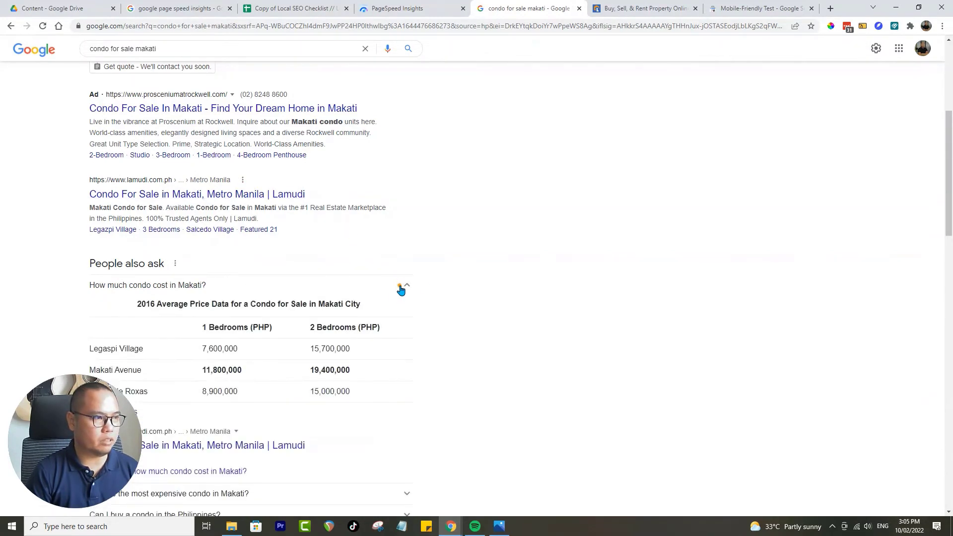
{"action": "scroll", "coordinate": [446, 256], "scroll_direction": "down", "scroll_amount": 1}
{"action": "left_click", "coordinate": [404, 237]}
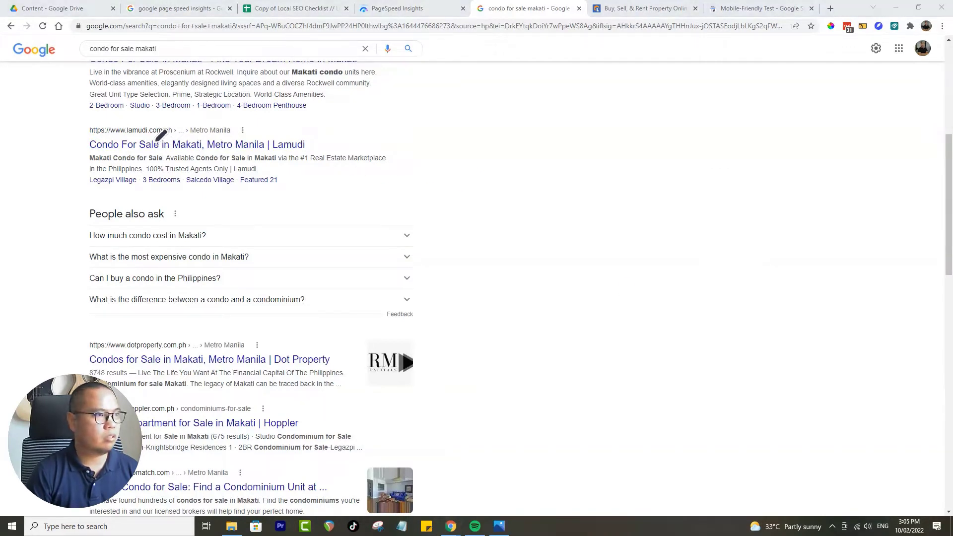
Step: Outline the Lamudi result and its People also ask block with a freehand red annotation, and clear the annotation
{"action": "mouse_move", "coordinate": [83, 118]}
{"action": "left_mouse_down"}
{"action": "mouse_move", "coordinate": [333, 125]}
{"action": "mouse_move", "coordinate": [439, 243]}
{"action": "mouse_move", "coordinate": [461, 290]}
{"action": "mouse_move", "coordinate": [363, 325]}
{"action": "mouse_move", "coordinate": [126, 323]}
{"action": "mouse_move", "coordinate": [85, 268]}
{"action": "mouse_move", "coordinate": [86, 115]}
{"action": "left_mouse_up"}
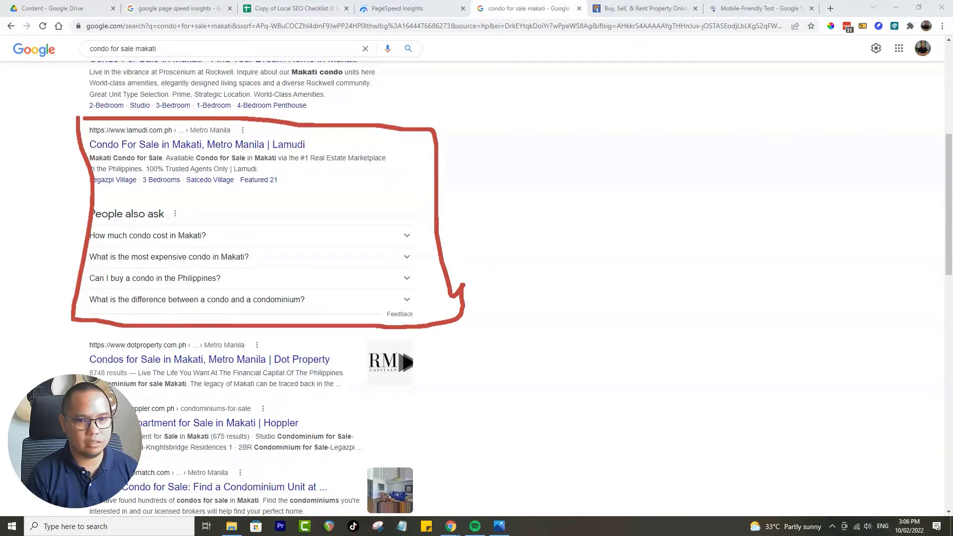
{"action": "key", "text": "Escape"}
{"action": "scroll", "coordinate": [748, 336], "scroll_direction": "up", "scroll_amount": 6}
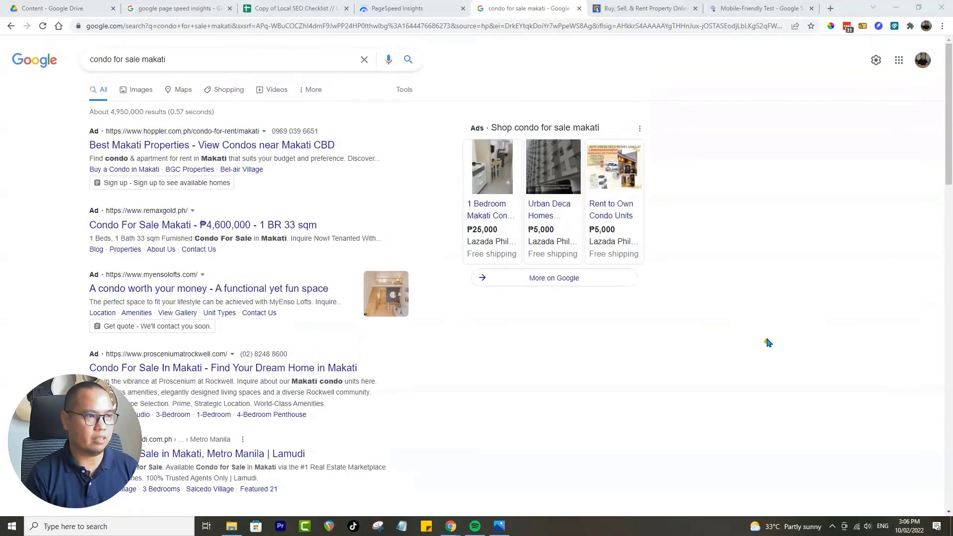
{"action": "scroll", "coordinate": [768, 342], "scroll_direction": "down", "scroll_amount": 7}
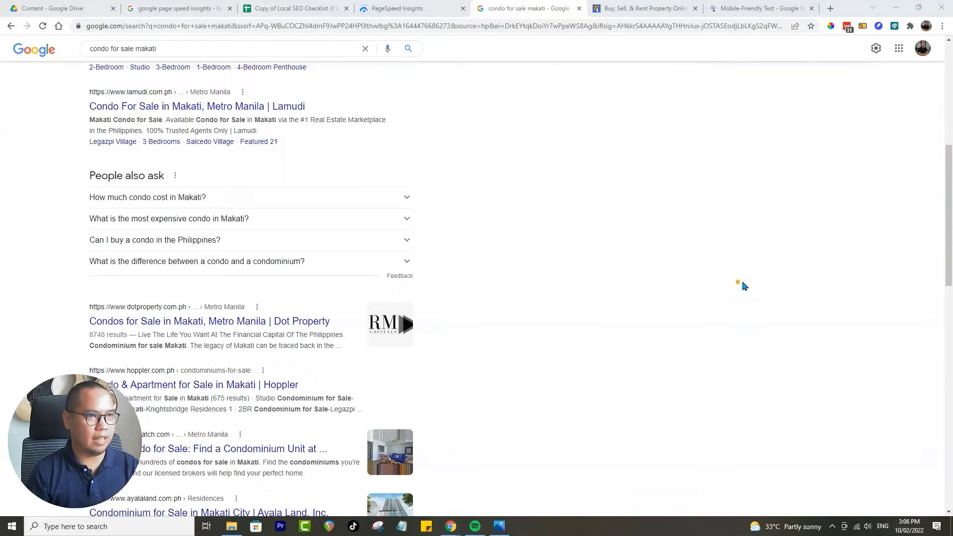
{"action": "scroll", "coordinate": [722, 296], "scroll_direction": "up", "scroll_amount": 2}
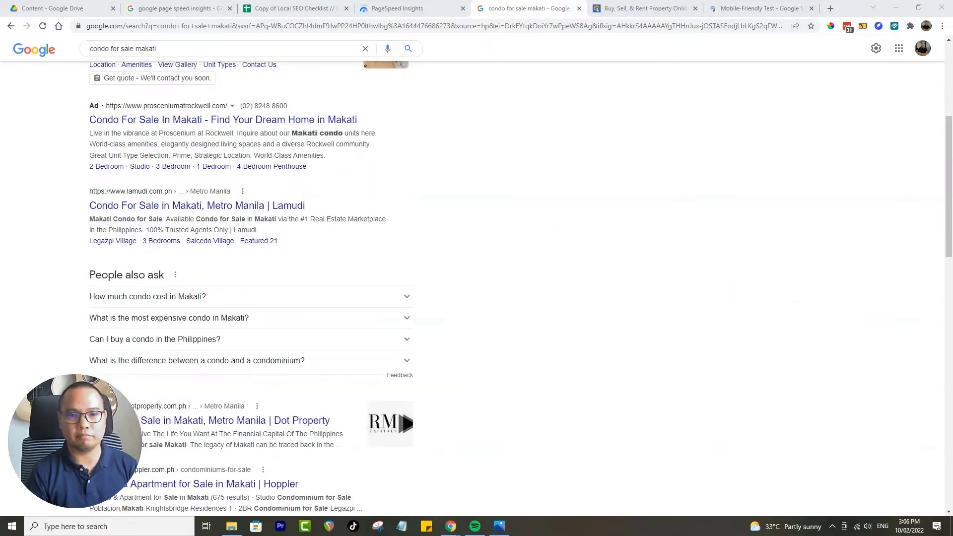
Step: Place the checklist tab last and mark Use Schema, Add an XML Sitemap, Add Robots.txt and Exclude all the Fluffy Pages, and SEO Friendly URLs as complete
{"action": "key", "text": "ctrl+3"}
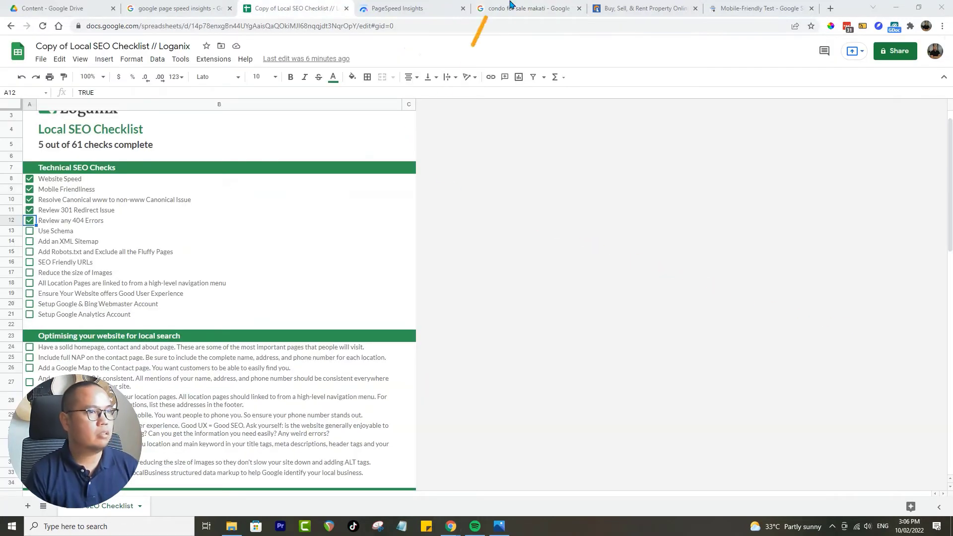
{"action": "left_click_drag", "start_coordinate": [293, 4], "coordinate": [761, 6]}
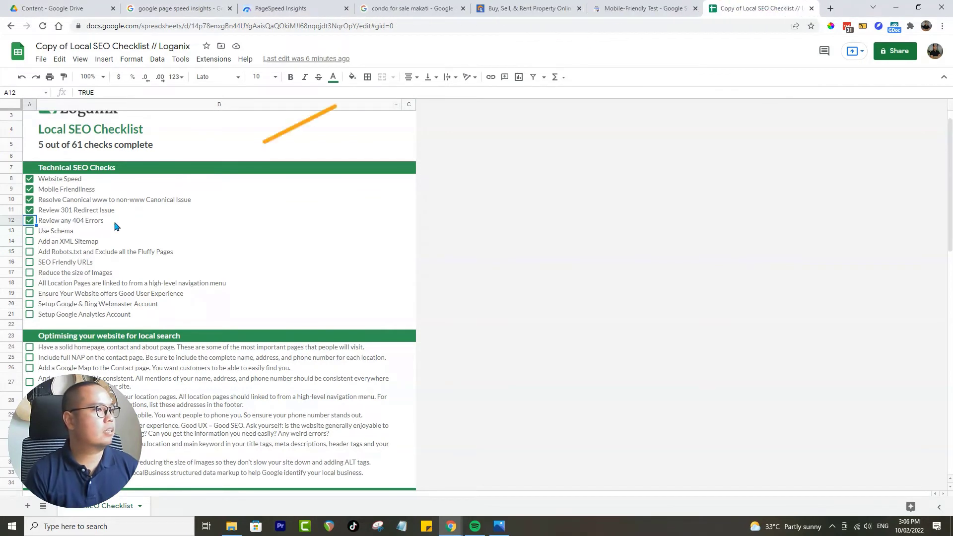
{"action": "left_click", "coordinate": [29, 231]}
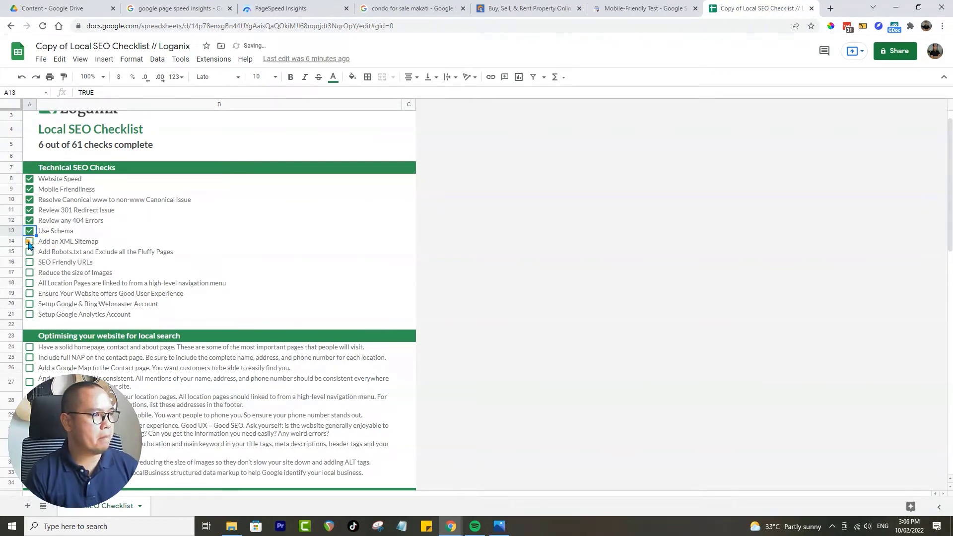
{"action": "left_click", "coordinate": [29, 242]}
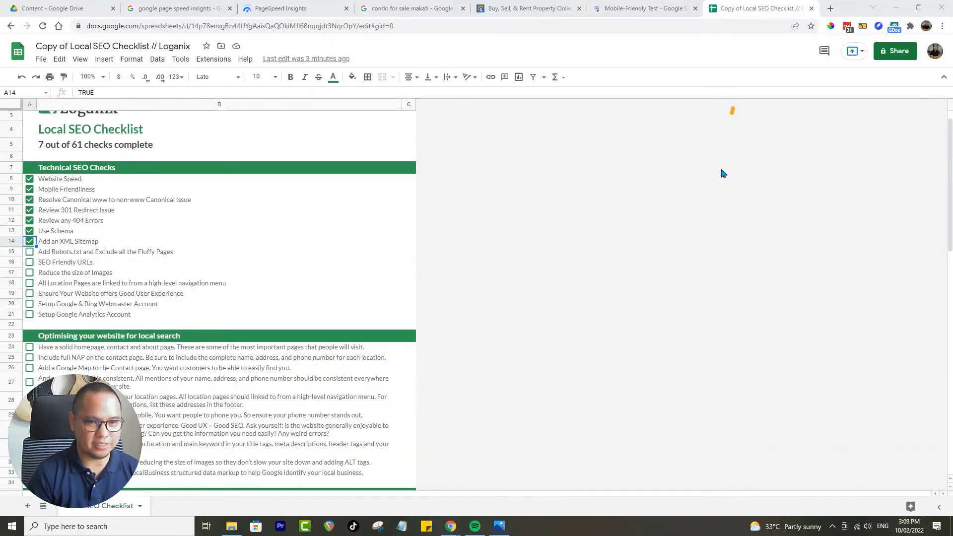
{"action": "left_click", "coordinate": [28, 252]}
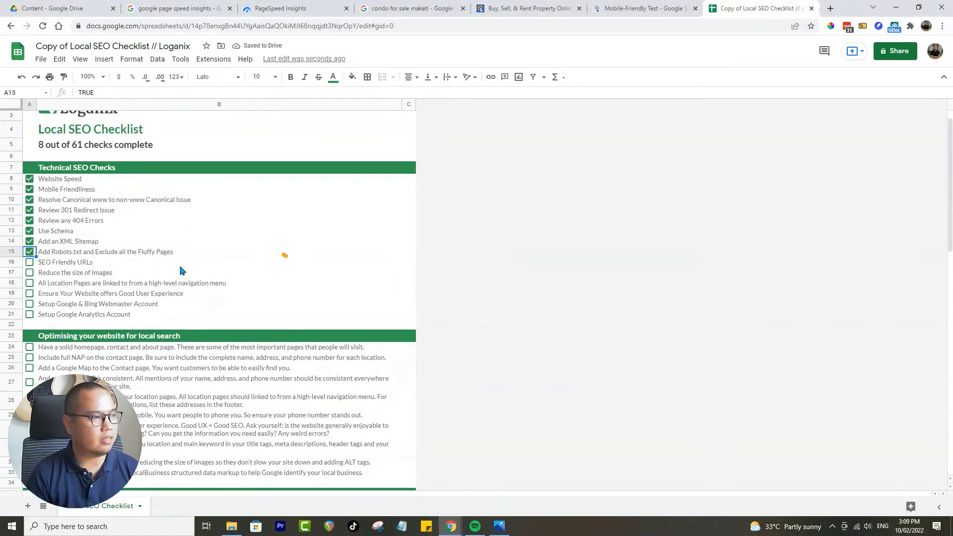
{"action": "left_click", "coordinate": [29, 262]}
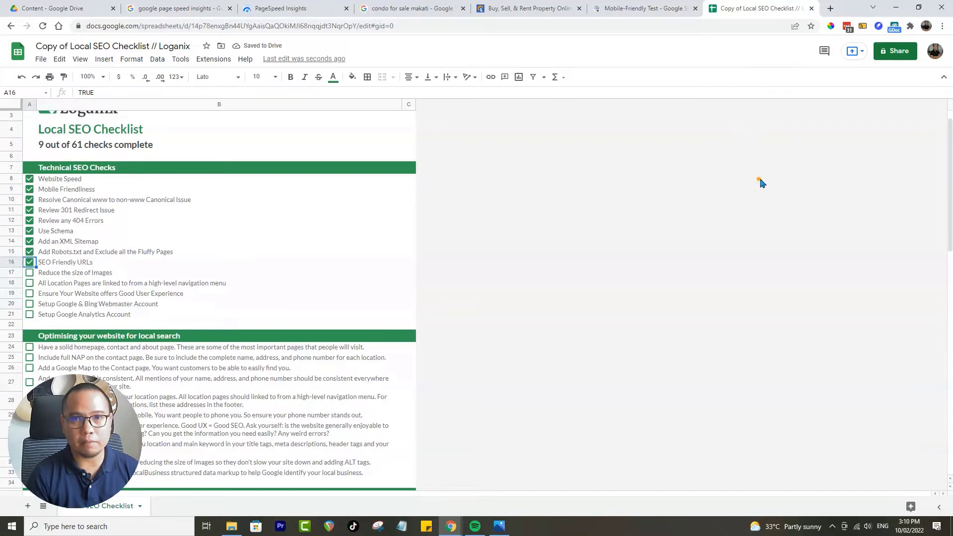
Step: Open Lamudi's "Condo For Sale in Makati, Metro Manila" search result in a new tab and place it after the Lamudi homepage tab
{"action": "left_click", "coordinate": [537, 6]}
{"action": "left_click", "coordinate": [146, 26]}
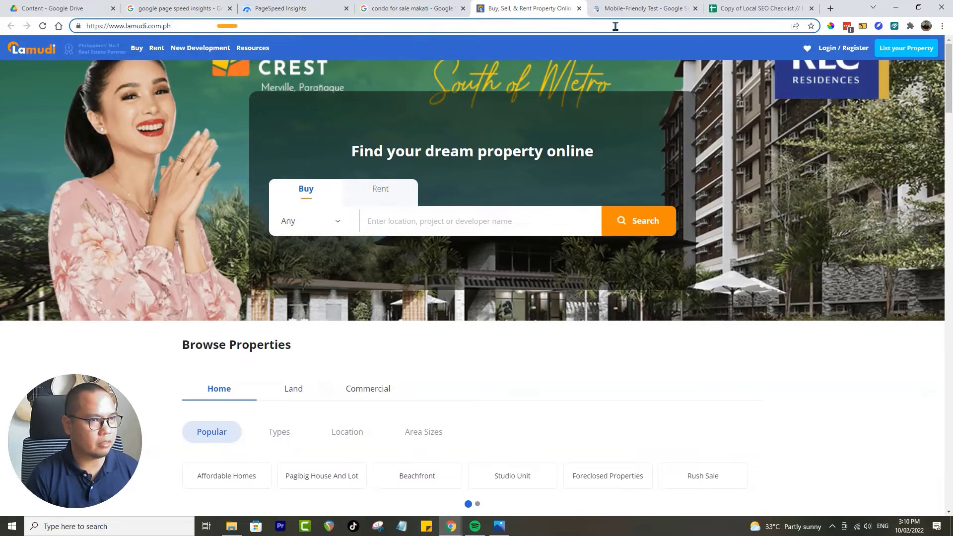
{"action": "left_click", "coordinate": [419, 9]}
{"action": "scroll", "coordinate": [497, 198], "scroll_direction": "up", "scroll_amount": 2}
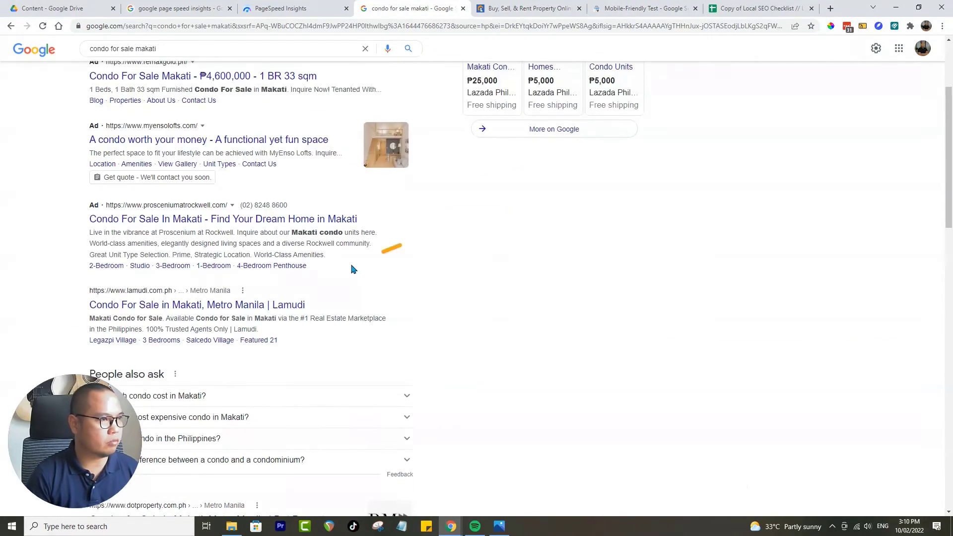
{"action": "scroll", "coordinate": [213, 303], "scroll_direction": "down", "scroll_amount": 4}
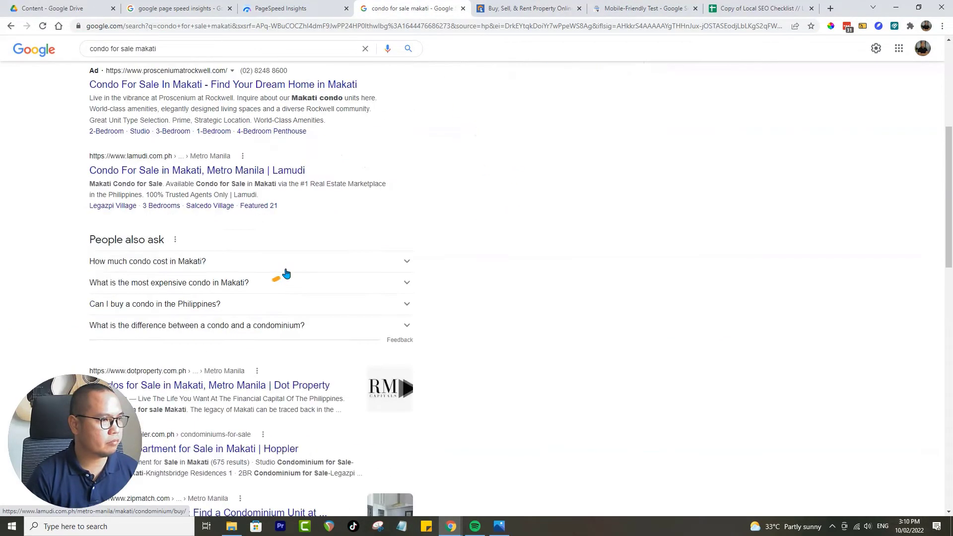
{"action": "scroll", "coordinate": [288, 258], "scroll_direction": "up", "scroll_amount": 2}
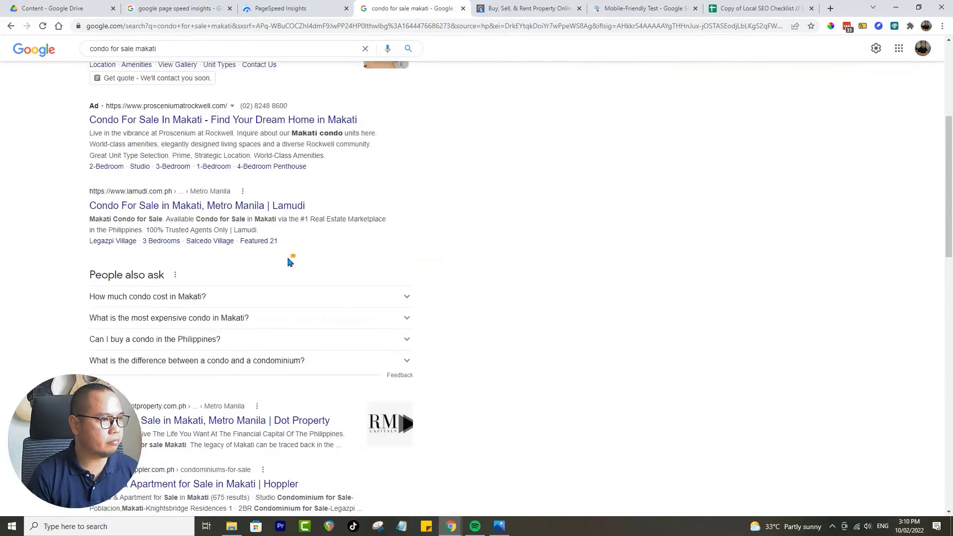
{"action": "right_click", "coordinate": [200, 210]}
{"action": "right_click", "coordinate": [198, 206]}
{"action": "left_click", "coordinate": [234, 215]}
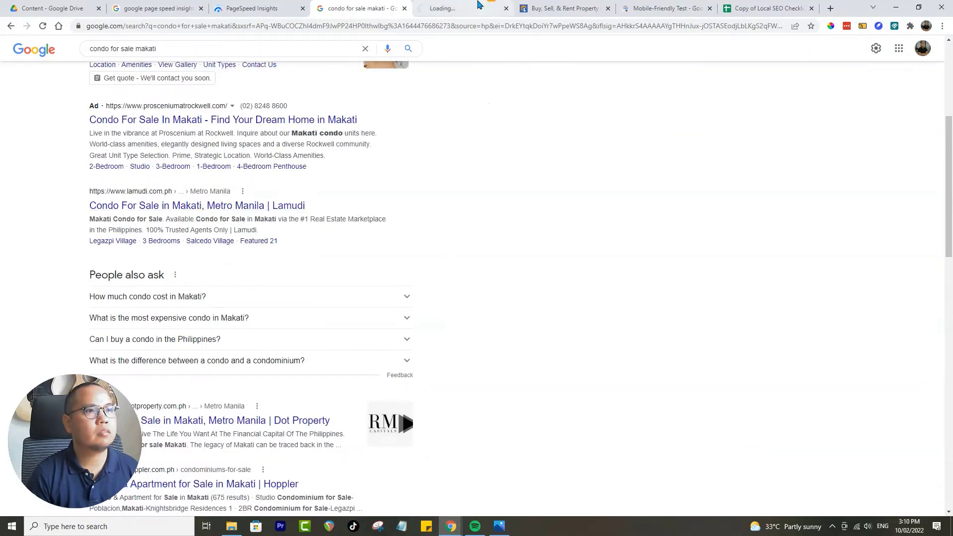
{"action": "left_click_drag", "start_coordinate": [470, 8], "coordinate": [564, 7]}
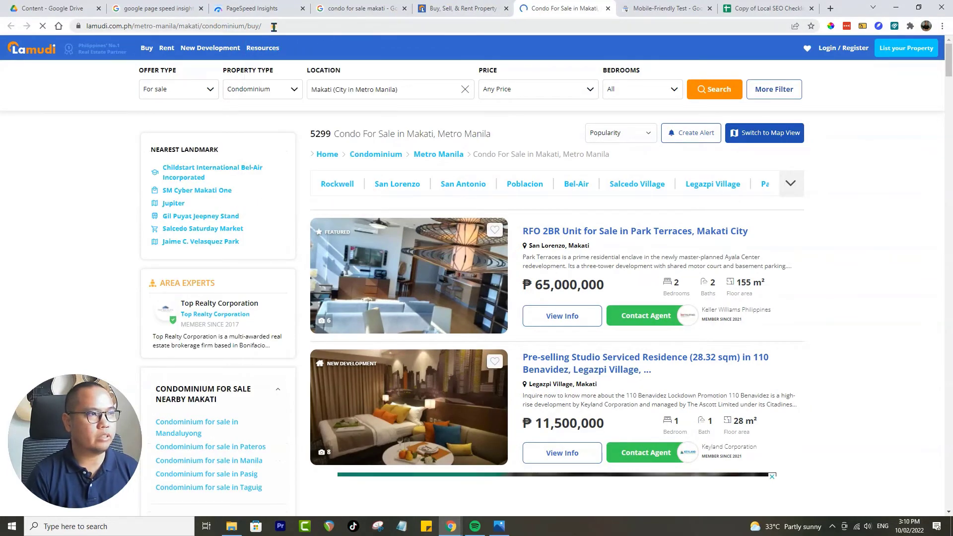
Step: Compare the URL of Lamudi's Makati condominium page with the search phrase "condo for sale makati" and with the Lamudi homepage address
{"action": "left_click_drag", "start_coordinate": [262, 26], "coordinate": [77, 25]}
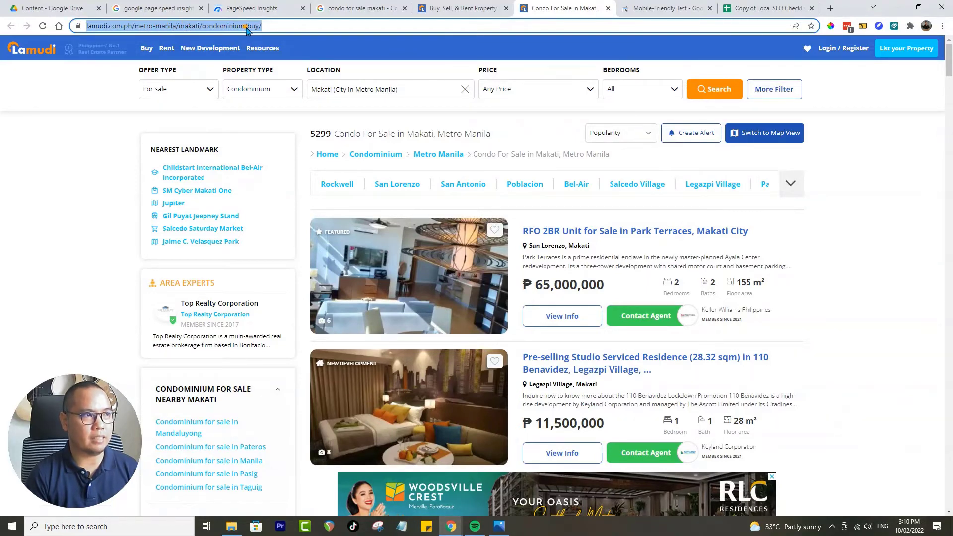
{"action": "left_click", "coordinate": [361, 8]}
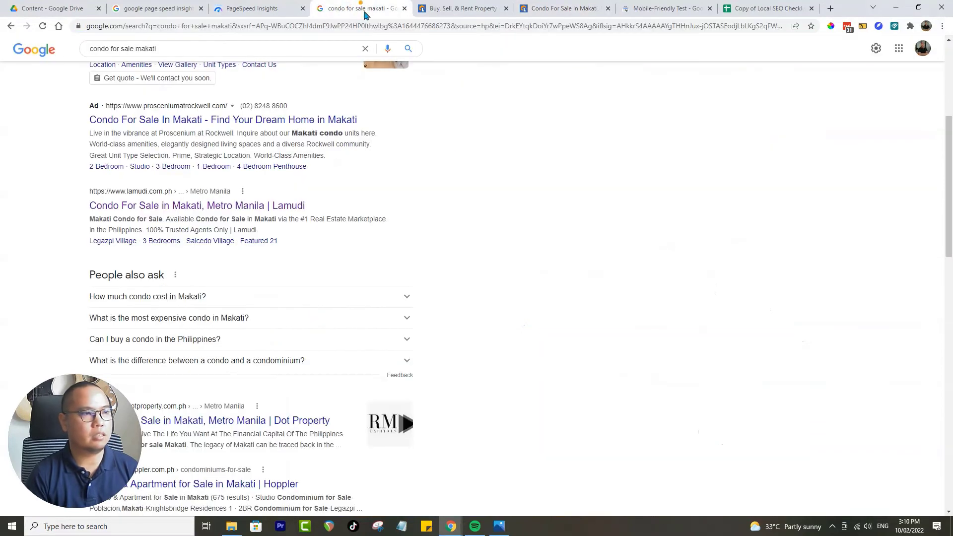
{"action": "scroll", "coordinate": [180, 87], "scroll_direction": "up", "scroll_amount": 1}
{"action": "triple_click", "coordinate": [164, 48]}
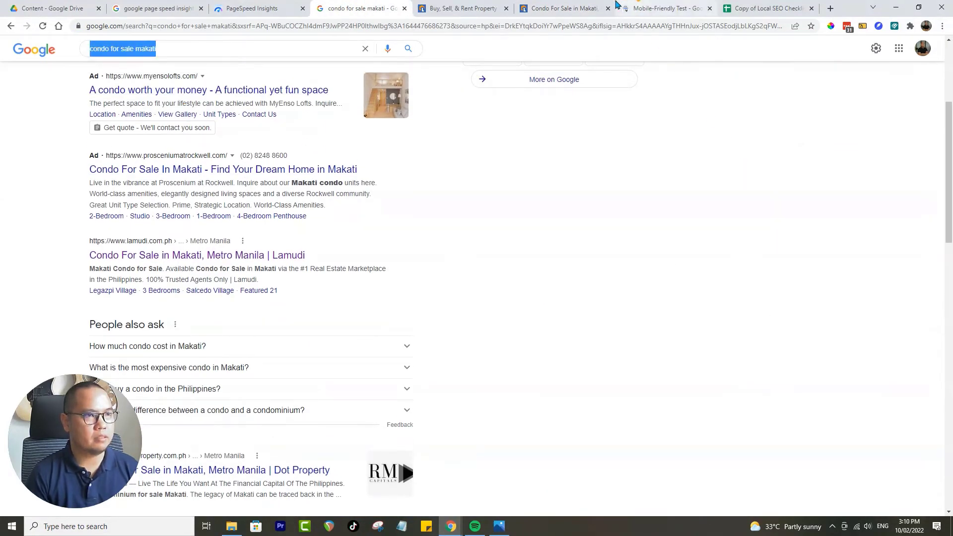
{"action": "left_click", "coordinate": [478, 7]}
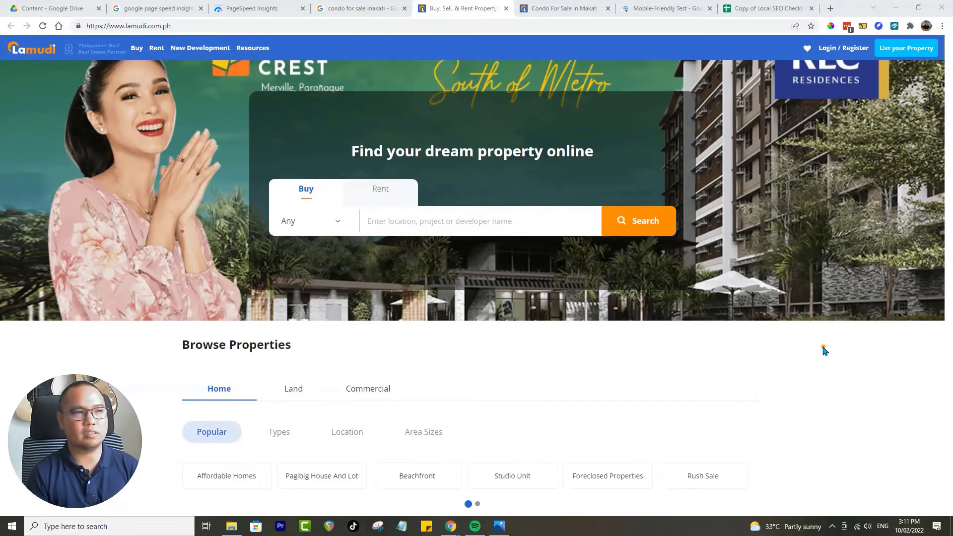
{"action": "left_click", "coordinate": [350, 4]}
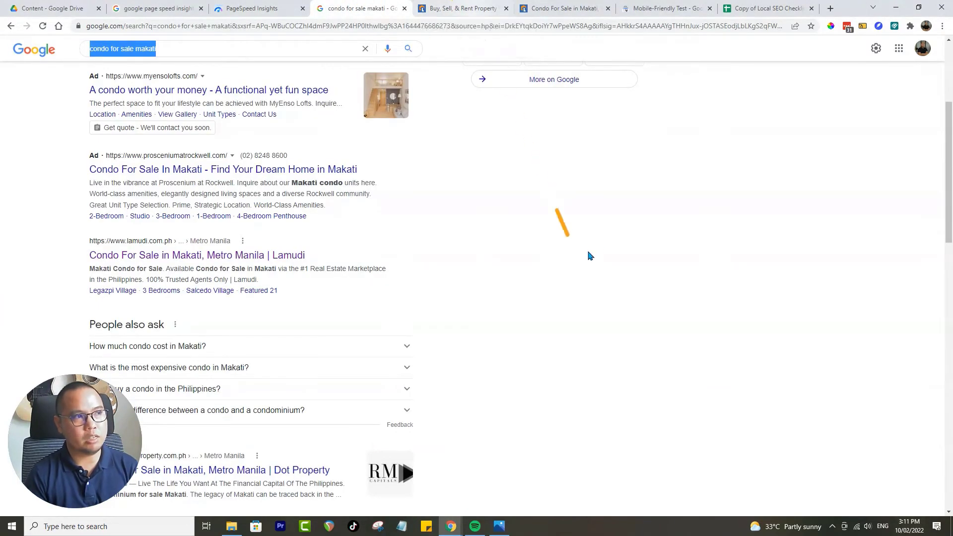
Step: Review the Google results for "condo for sale makati" and highlight the "Condo For Sale In Makati - Find Your Dream Home in Makati" ad title
{"action": "scroll", "coordinate": [599, 255], "scroll_direction": "up", "scroll_amount": 2}
{"action": "scroll", "coordinate": [599, 255], "scroll_direction": "up", "scroll_amount": 2}
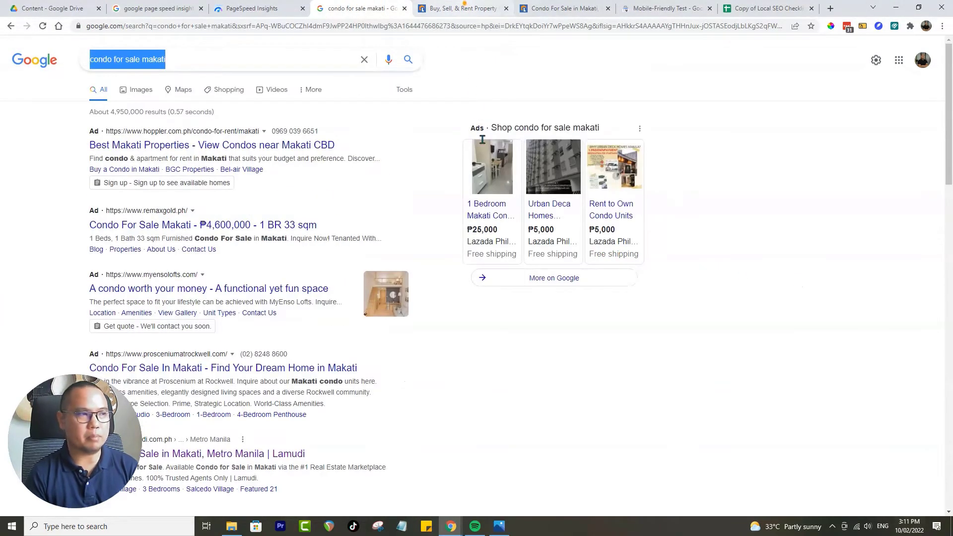
{"action": "mouse_move", "coordinate": [463, 173]}
{"action": "scroll", "coordinate": [621, 283], "scroll_direction": "down", "scroll_amount": 4}
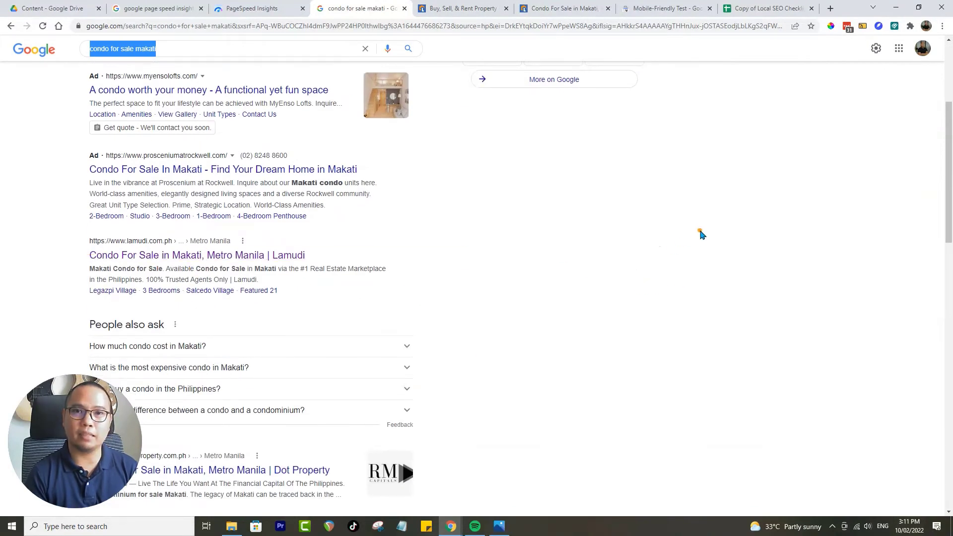
{"action": "left_click_drag", "start_coordinate": [370, 171], "coordinate": [81, 173]}
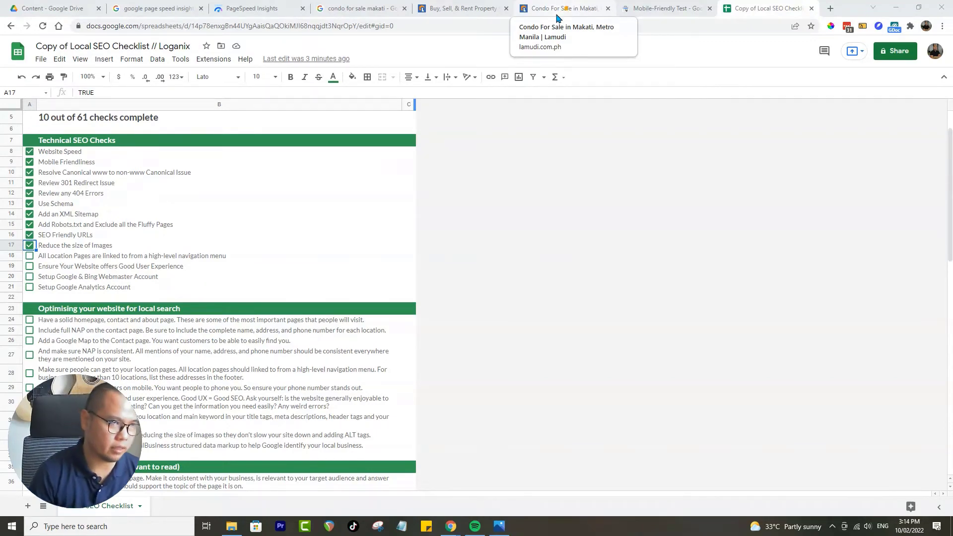
Step: Examine the project, neighborhood and journal images along the Lamudi homepage
{"action": "left_click", "coordinate": [466, 8]}
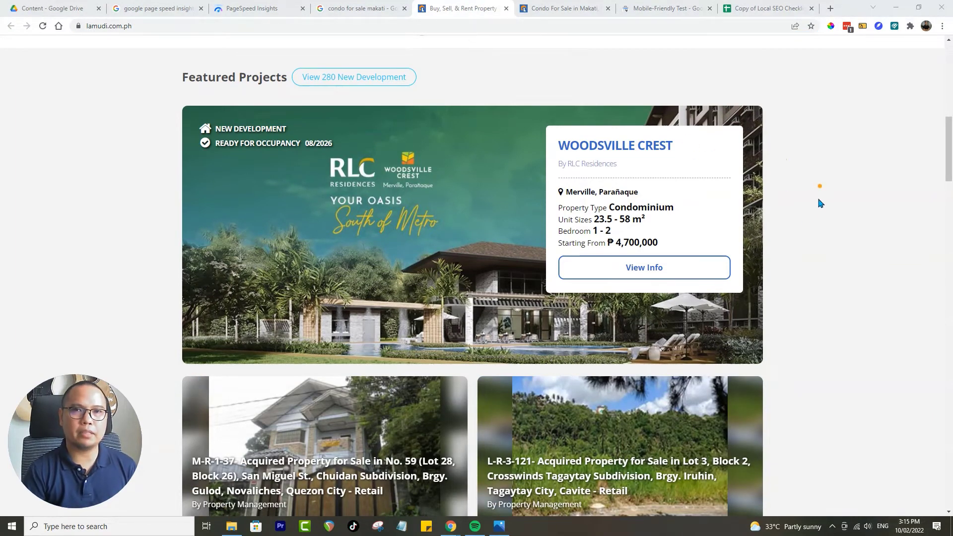
{"action": "scroll", "coordinate": [797, 223], "scroll_direction": "down", "scroll_amount": 2}
{"action": "scroll", "coordinate": [820, 218], "scroll_direction": "down", "scroll_amount": 2}
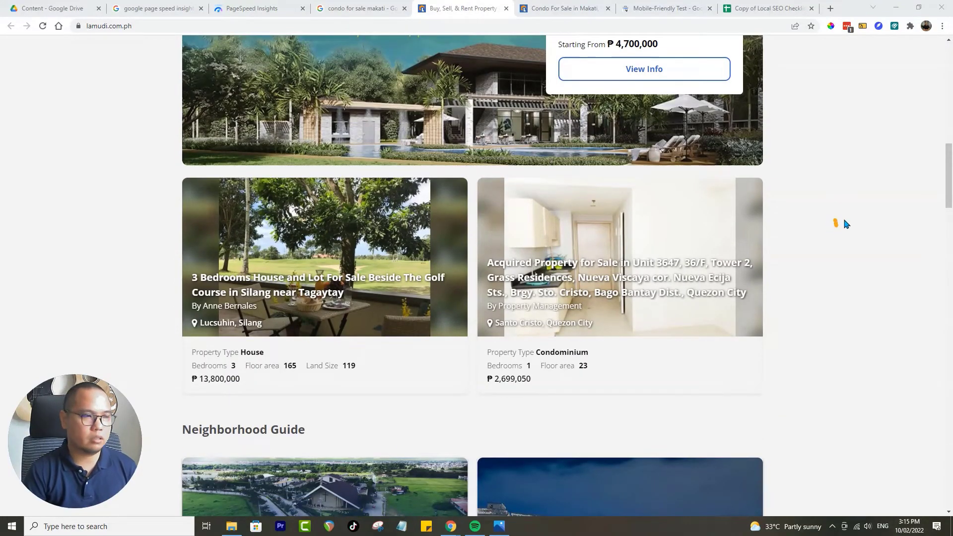
{"action": "scroll", "coordinate": [842, 221], "scroll_direction": "down", "scroll_amount": 3}
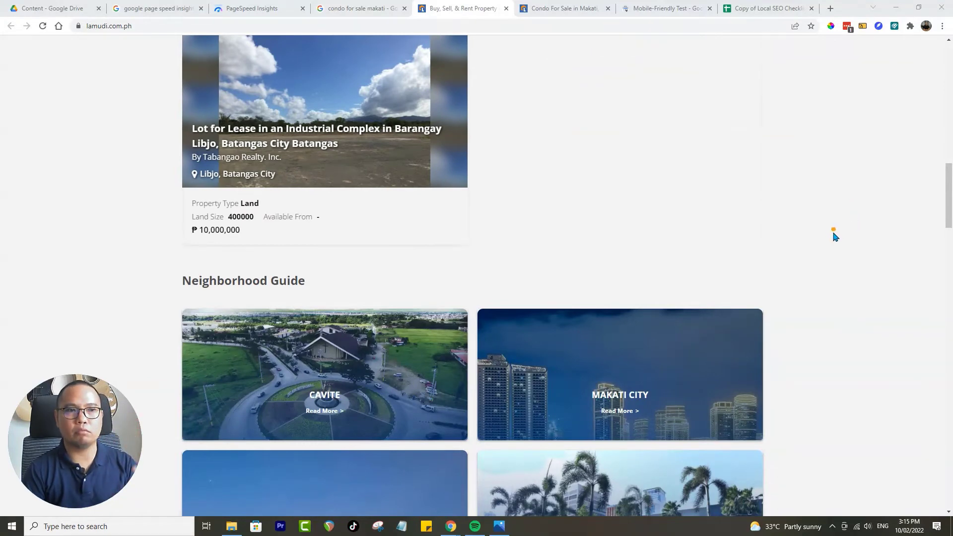
{"action": "scroll", "coordinate": [844, 236], "scroll_direction": "down", "scroll_amount": 5}
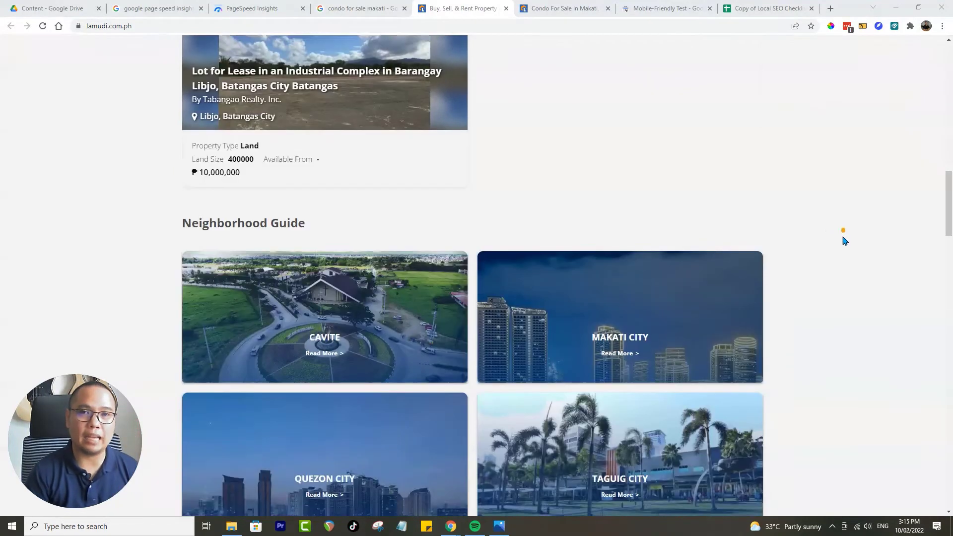
{"action": "scroll", "coordinate": [850, 263], "scroll_direction": "up", "scroll_amount": 12}
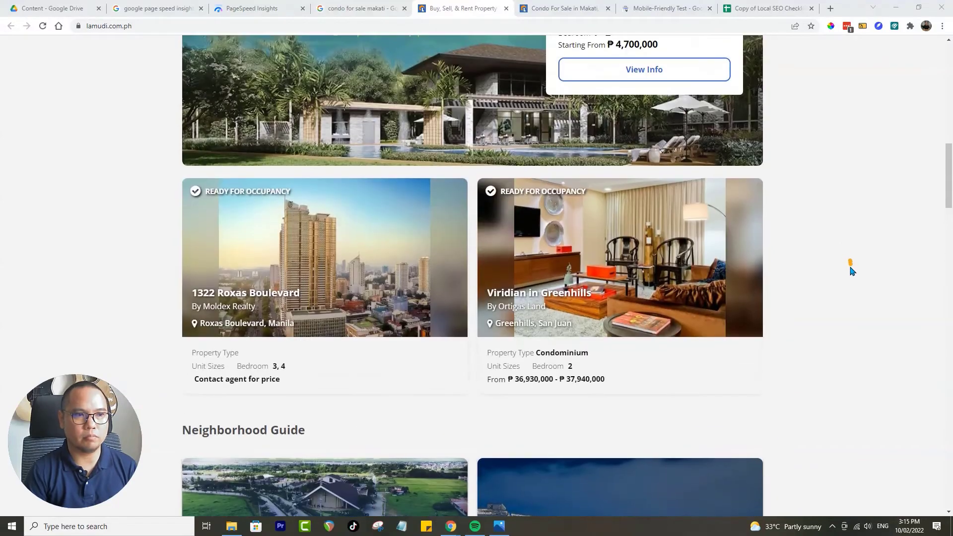
{"action": "scroll", "coordinate": [853, 271], "scroll_direction": "down", "scroll_amount": 10}
{"action": "scroll", "coordinate": [860, 279], "scroll_direction": "down", "scroll_amount": 10}
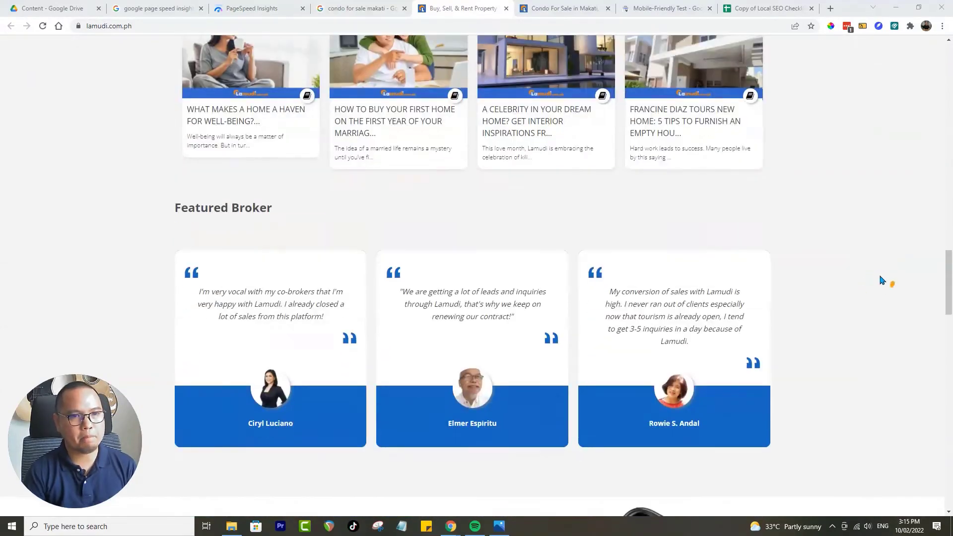
{"action": "scroll", "coordinate": [794, 268], "scroll_direction": "up", "scroll_amount": 7}
{"action": "scroll", "coordinate": [844, 270], "scroll_direction": "up", "scroll_amount": 7}
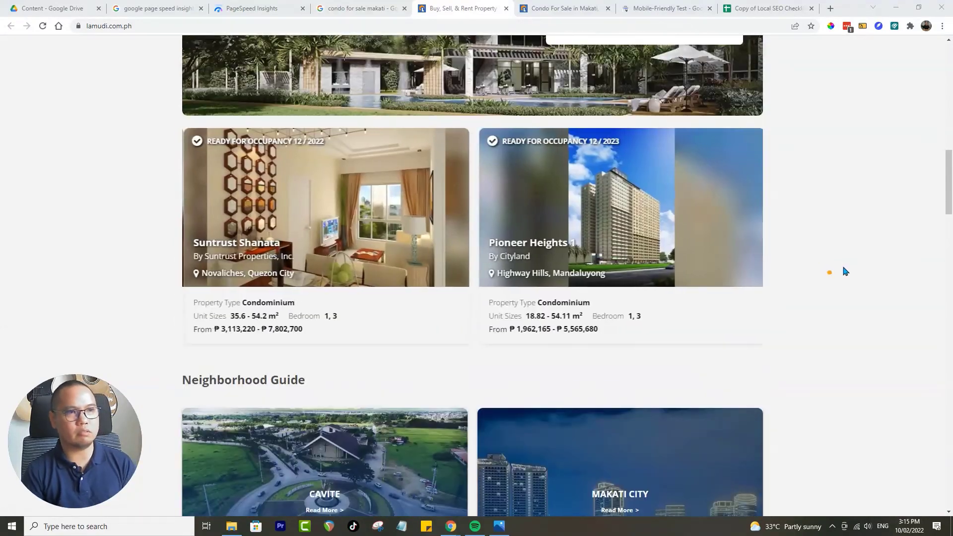
{"action": "scroll", "coordinate": [857, 291], "scroll_direction": "down", "scroll_amount": 15}
{"action": "scroll", "coordinate": [869, 322], "scroll_direction": "up", "scroll_amount": 18}
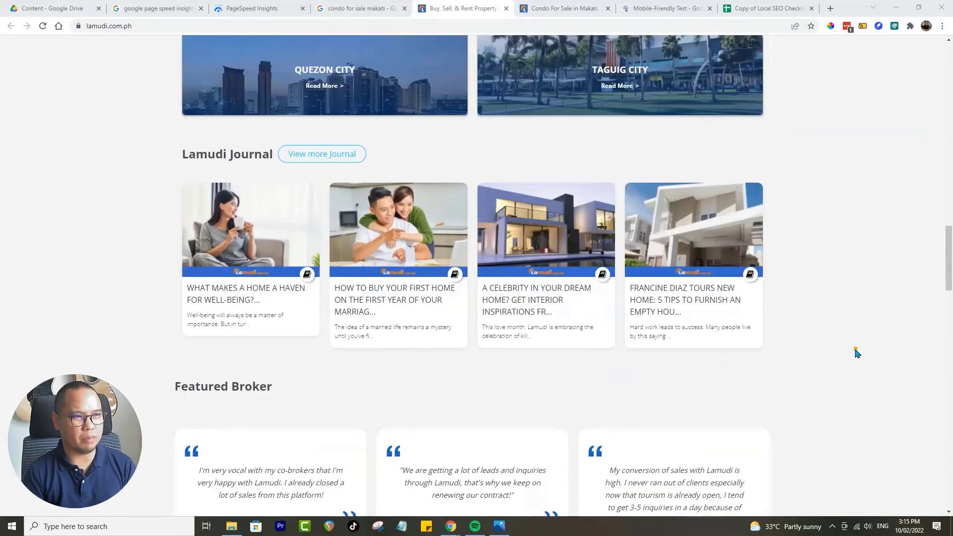
{"action": "scroll", "coordinate": [860, 342], "scroll_direction": "up", "scroll_amount": 15}
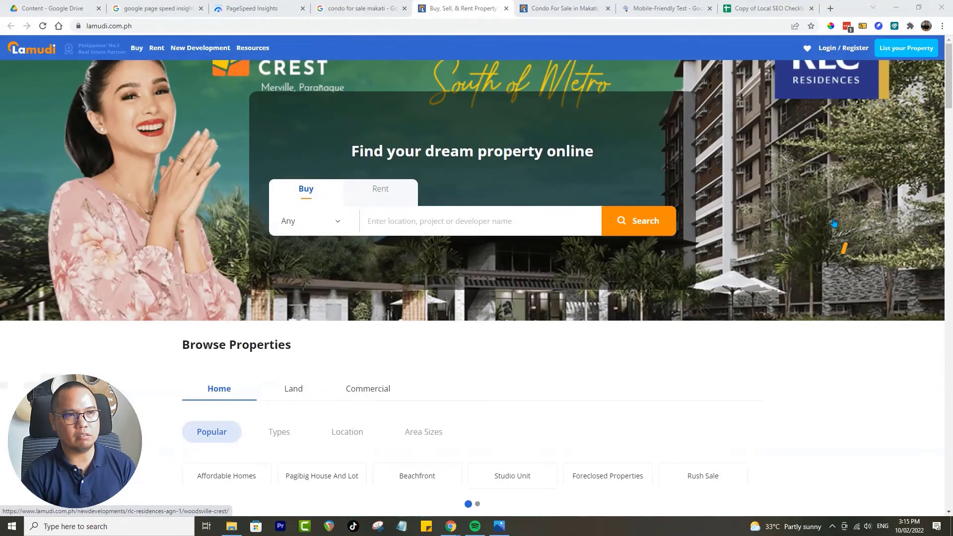
Step: Search Google for "image compressor" in a new tab and open the Image Compressor result from imagecompressor.com
{"action": "left_click", "coordinate": [752, 8]}
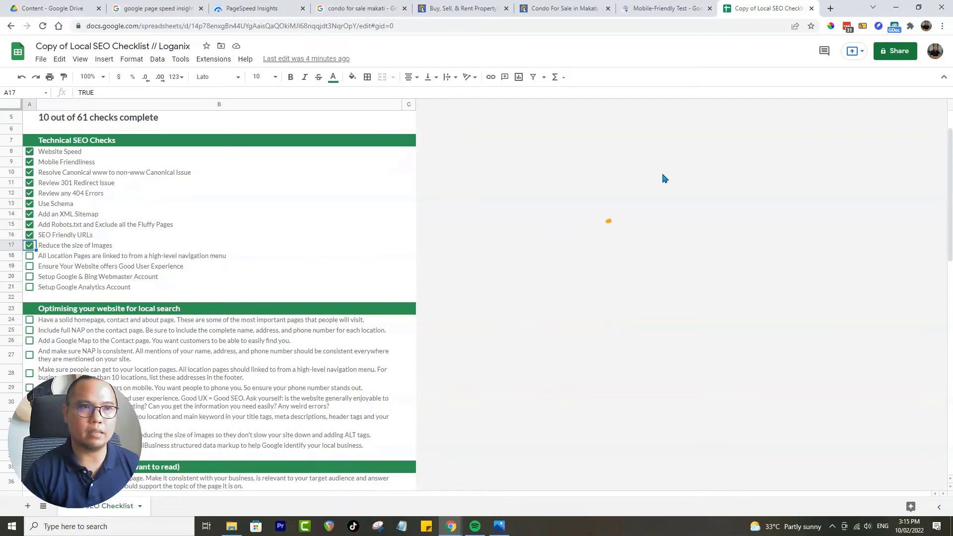
{"action": "left_click", "coordinate": [830, 8]}
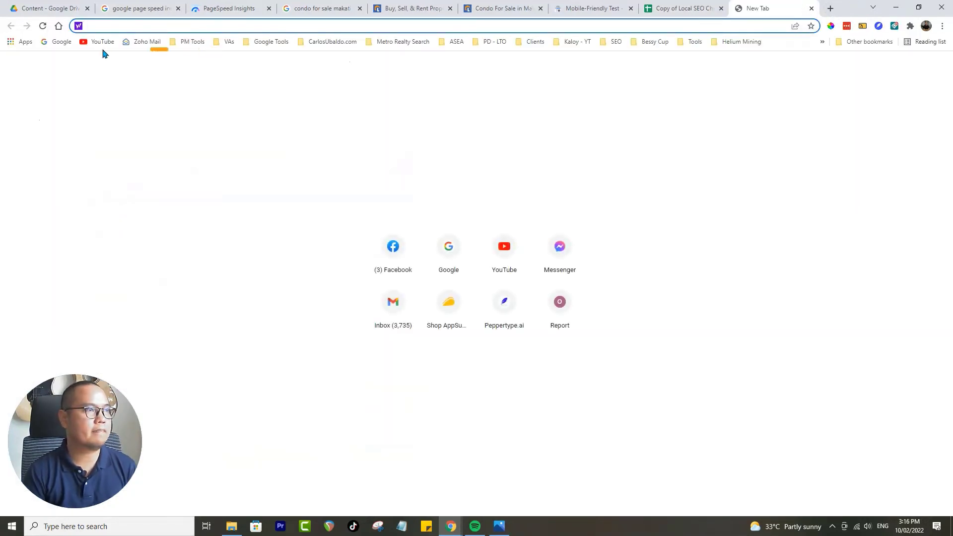
{"action": "left_click", "coordinate": [58, 41]}
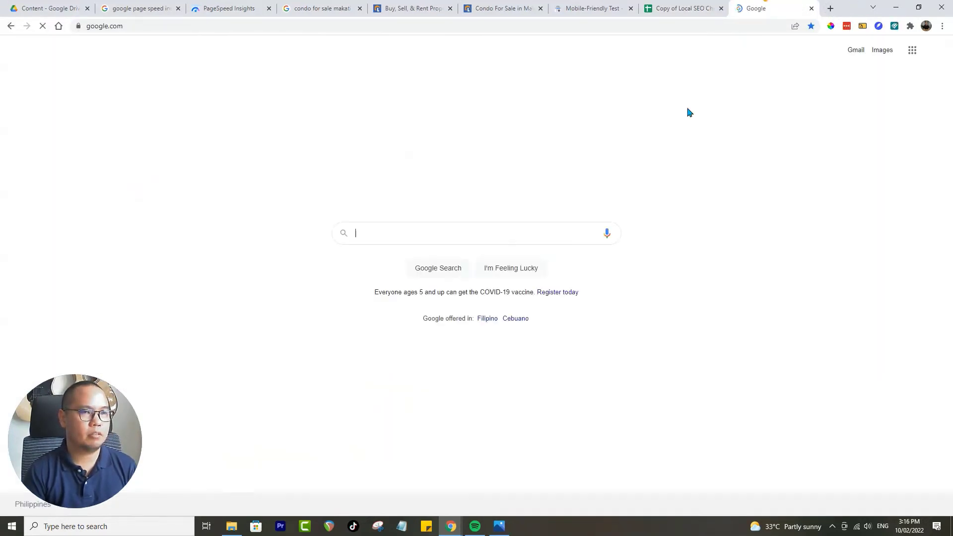
{"action": "left_click", "coordinate": [482, 233]}
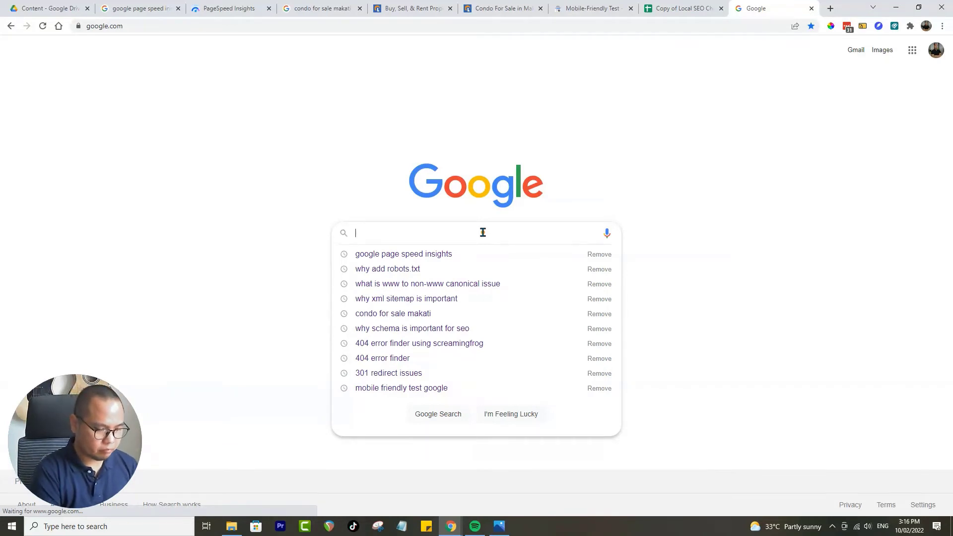
{"action": "type", "text": "image compressor"}
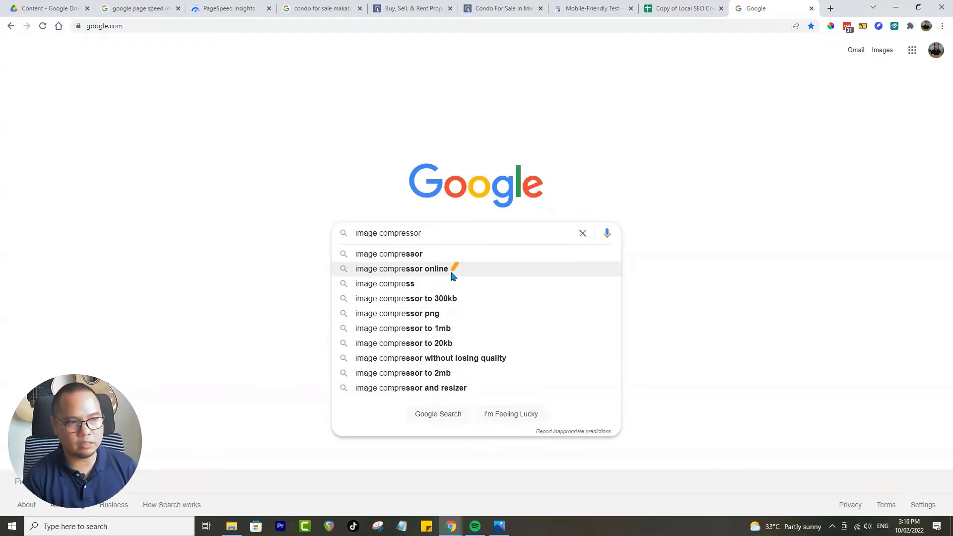
{"action": "left_click", "coordinate": [456, 254]}
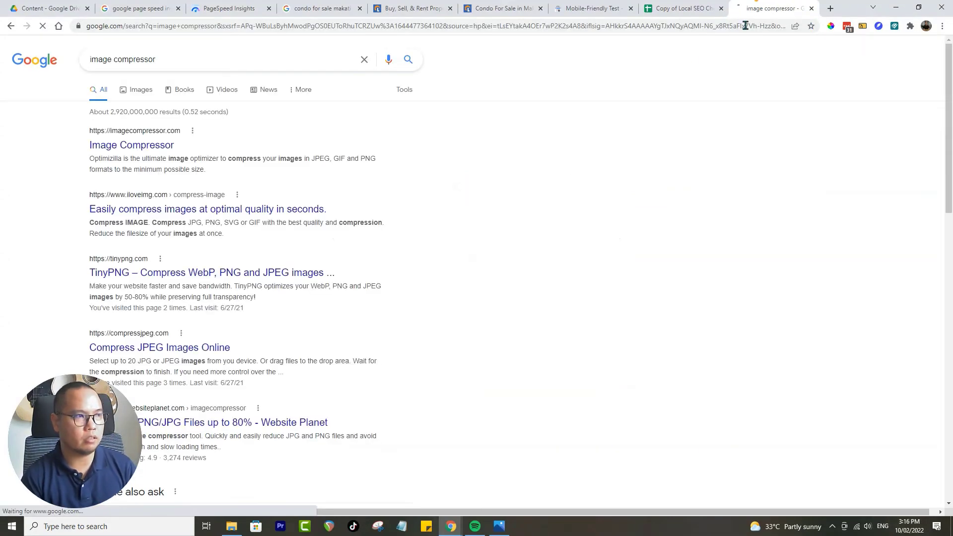
{"action": "left_click", "coordinate": [159, 149]}
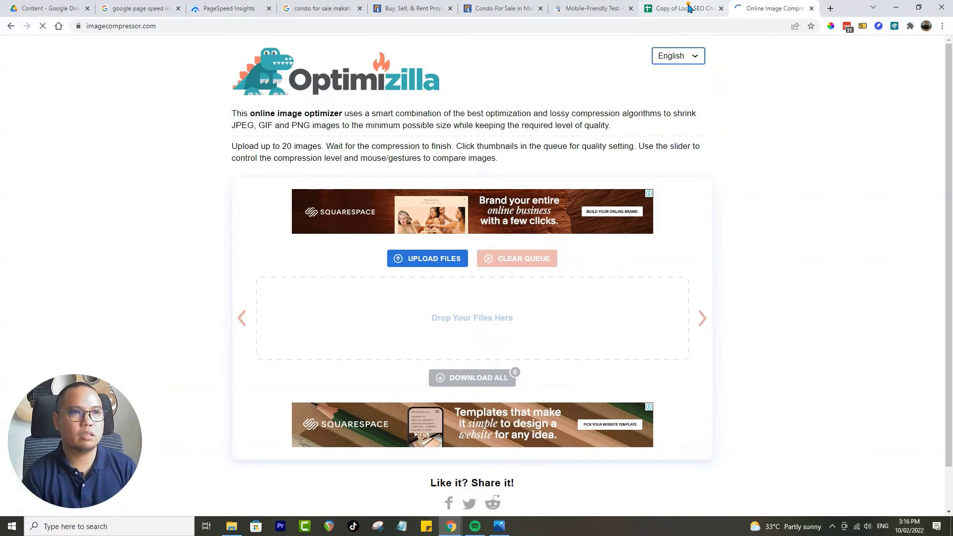
Step: Return to the checklist and inspect the hyphenated file name of seo-audit.JPG in the Content Suggestions folder in File Explorer
{"action": "left_click", "coordinate": [689, 9]}
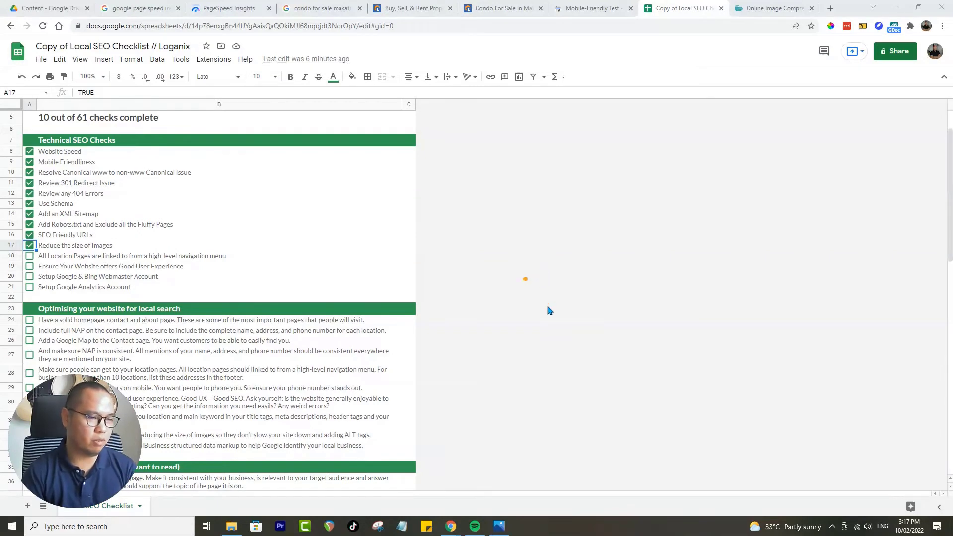
{"action": "mouse_move", "coordinate": [502, 528]}
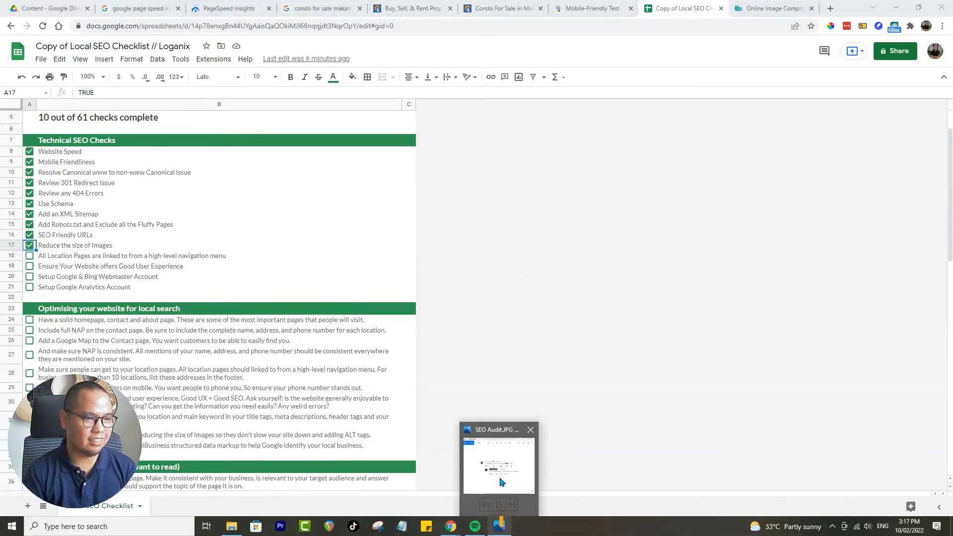
{"action": "left_click", "coordinate": [231, 526]}
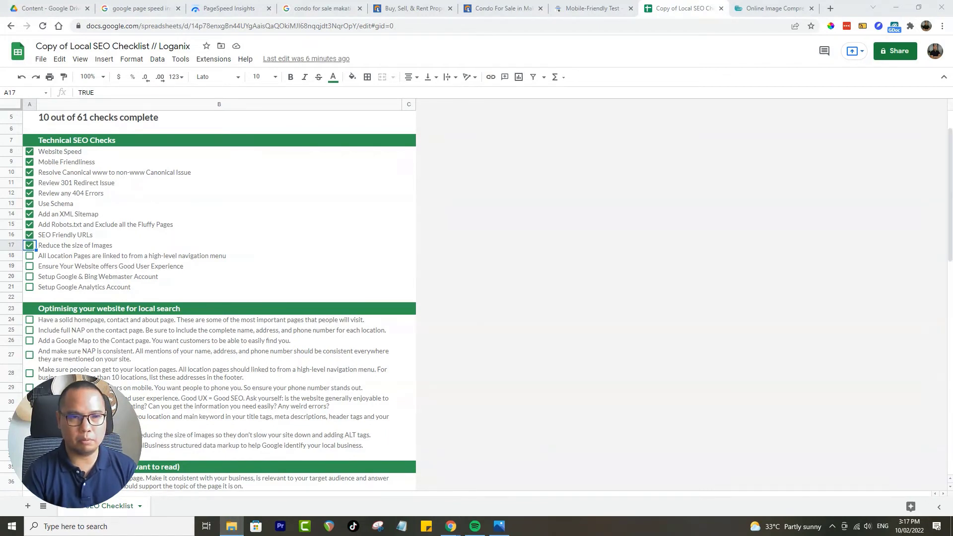
{"action": "left_click_drag", "start_coordinate": [952, 130], "coordinate": [724, 128]}
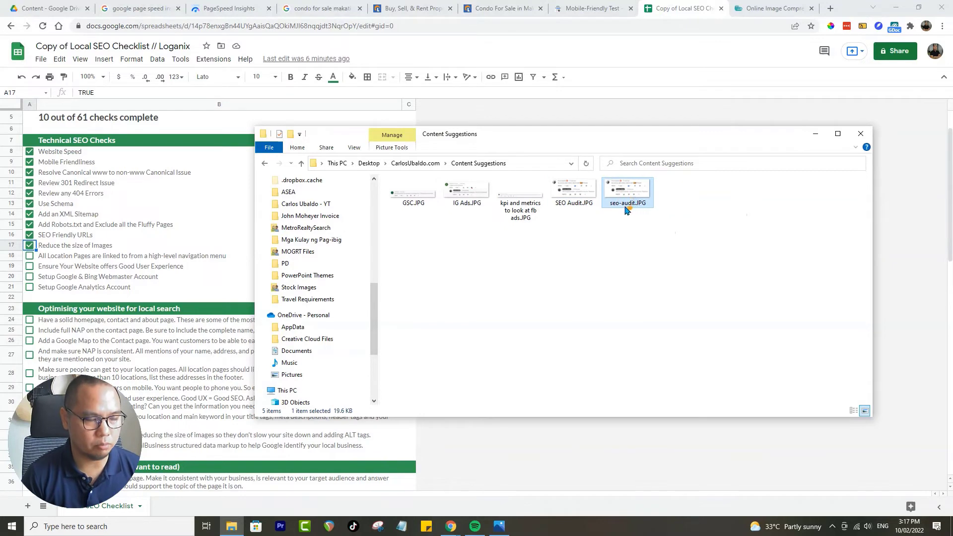
{"action": "left_click", "coordinate": [637, 248]}
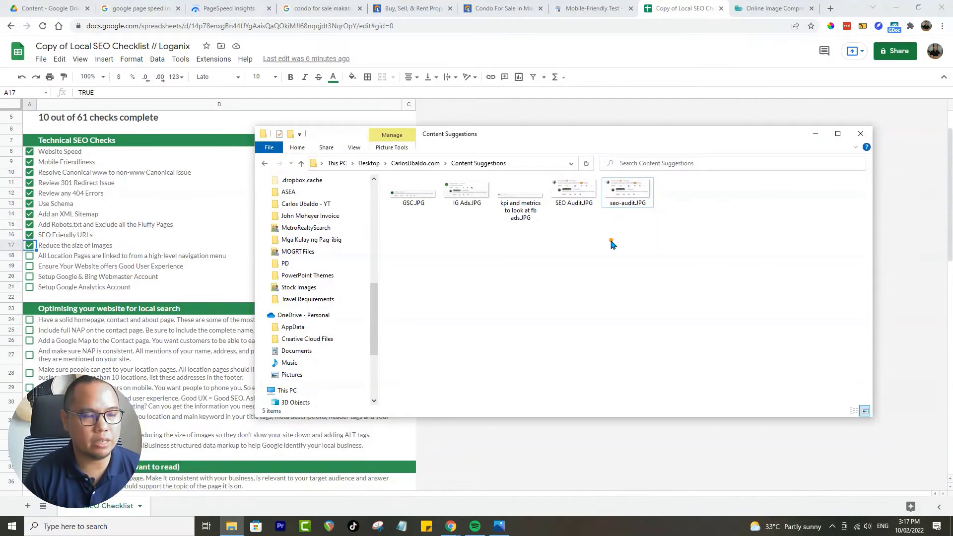
{"action": "left_click", "coordinate": [618, 203]}
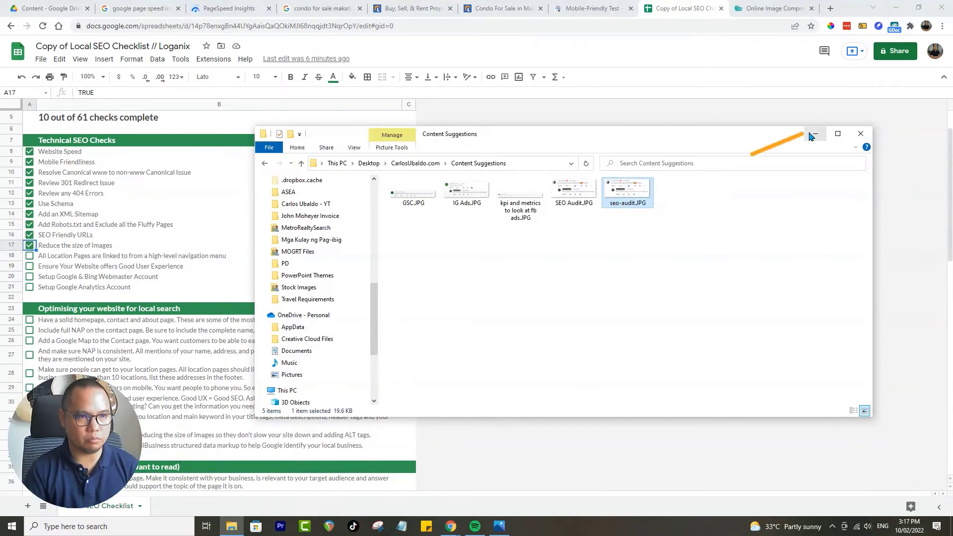
{"action": "left_click", "coordinate": [837, 133]}
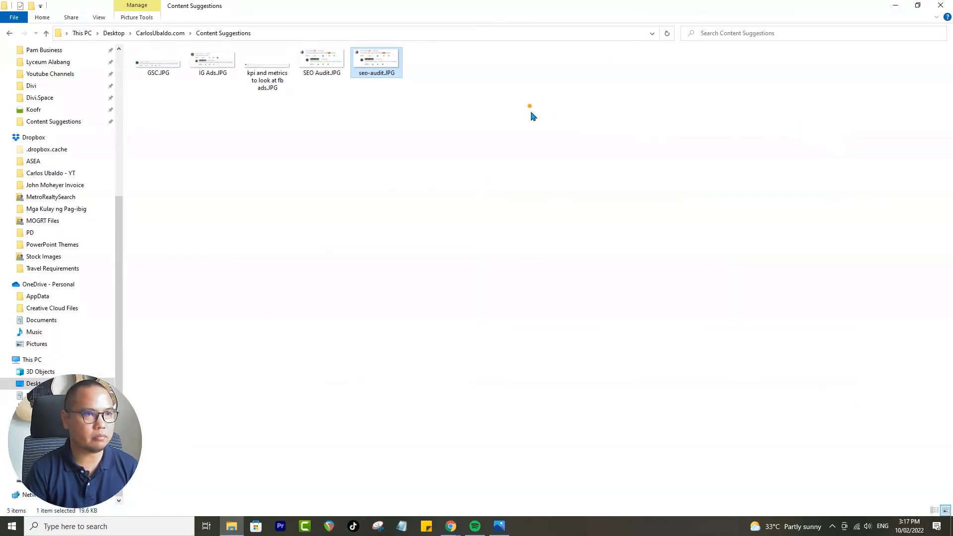
{"action": "left_click", "coordinate": [895, 6]}
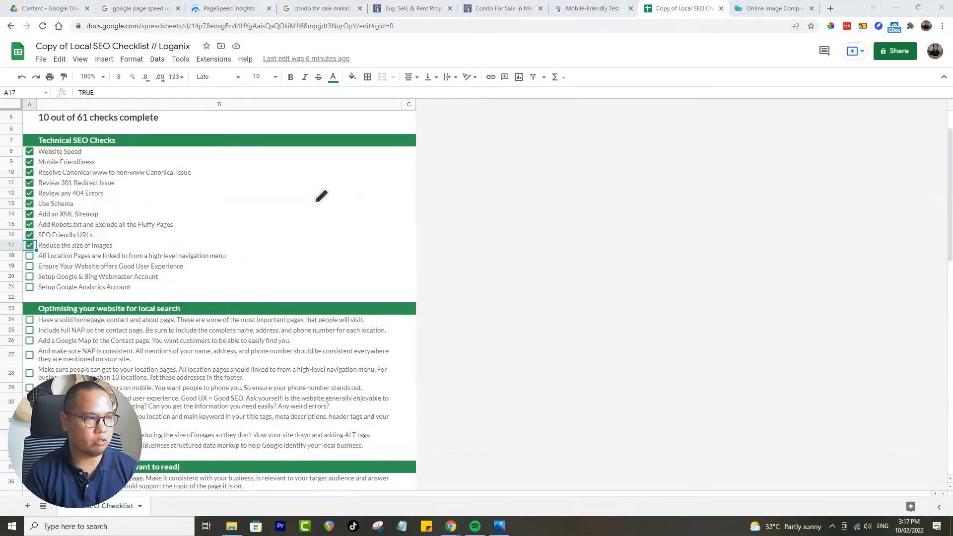
Step: Handwrite "SEO-audit" in red over the checklist as a file-naming example, and clear the annotation
{"action": "mouse_move", "coordinate": [296, 204]}
{"action": "left_mouse_down"}
{"action": "mouse_move", "coordinate": [290, 233]}
{"action": "mouse_move", "coordinate": [338, 209]}
{"action": "mouse_move", "coordinate": [320, 221]}
{"action": "mouse_move", "coordinate": [336, 233]}
{"action": "mouse_move", "coordinate": [371, 228]}
{"action": "mouse_move", "coordinate": [350, 211]}
{"action": "mouse_move", "coordinate": [390, 227]}
{"action": "left_mouse_up"}
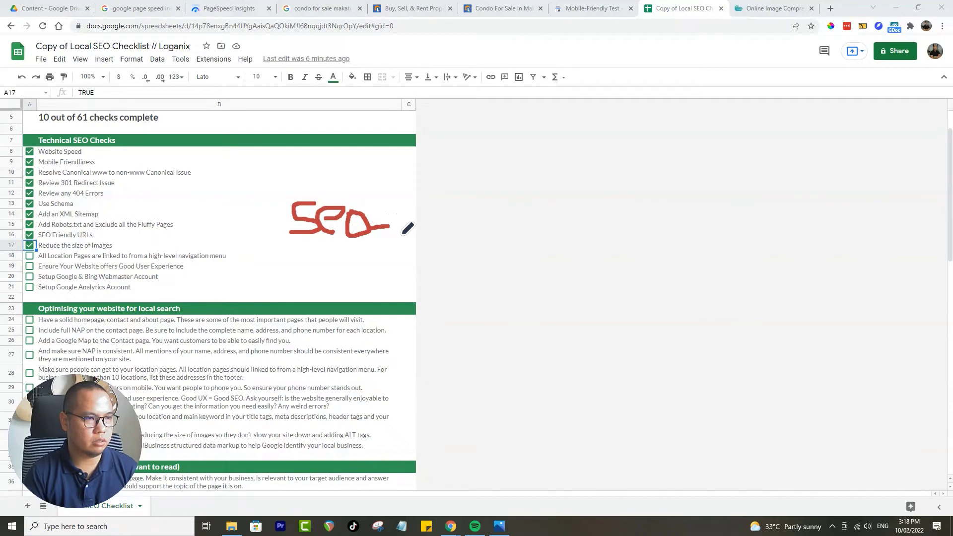
{"action": "mouse_move", "coordinate": [406, 221]}
{"action": "left_mouse_down"}
{"action": "mouse_move", "coordinate": [394, 230]}
{"action": "mouse_move", "coordinate": [411, 236]}
{"action": "mouse_move", "coordinate": [425, 224]}
{"action": "mouse_move", "coordinate": [440, 233]}
{"action": "mouse_move", "coordinate": [462, 221]}
{"action": "mouse_move", "coordinate": [452, 212]}
{"action": "mouse_move", "coordinate": [466, 247]}
{"action": "left_mouse_up"}
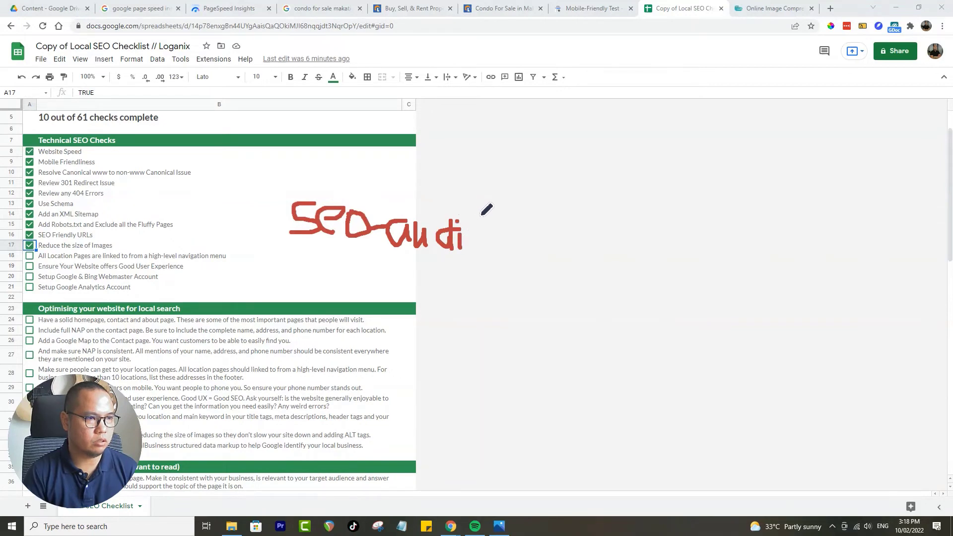
{"action": "mouse_move", "coordinate": [481, 212]}
{"action": "left_mouse_down"}
{"action": "mouse_move", "coordinate": [473, 259]}
{"action": "mouse_move", "coordinate": [491, 230]}
{"action": "left_mouse_up"}
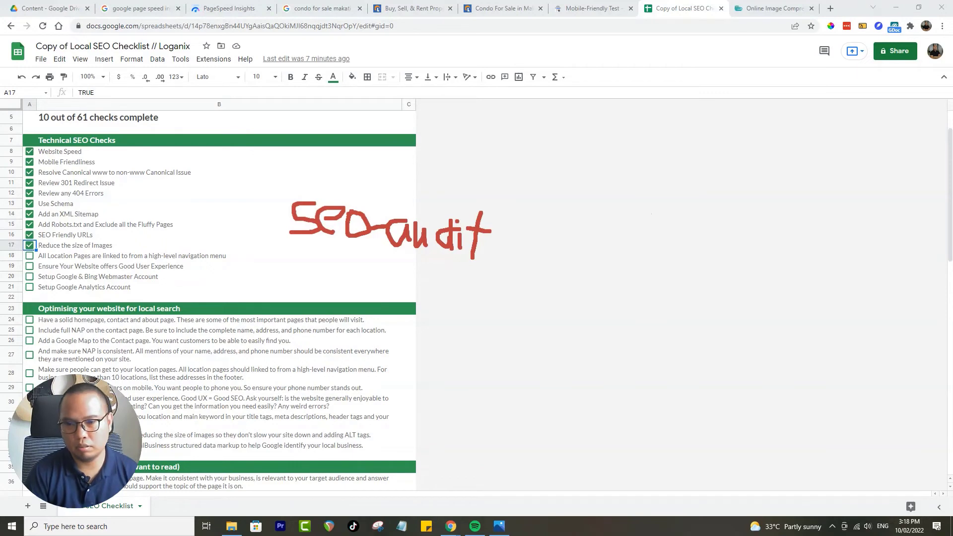
{"action": "key", "text": "Escape"}
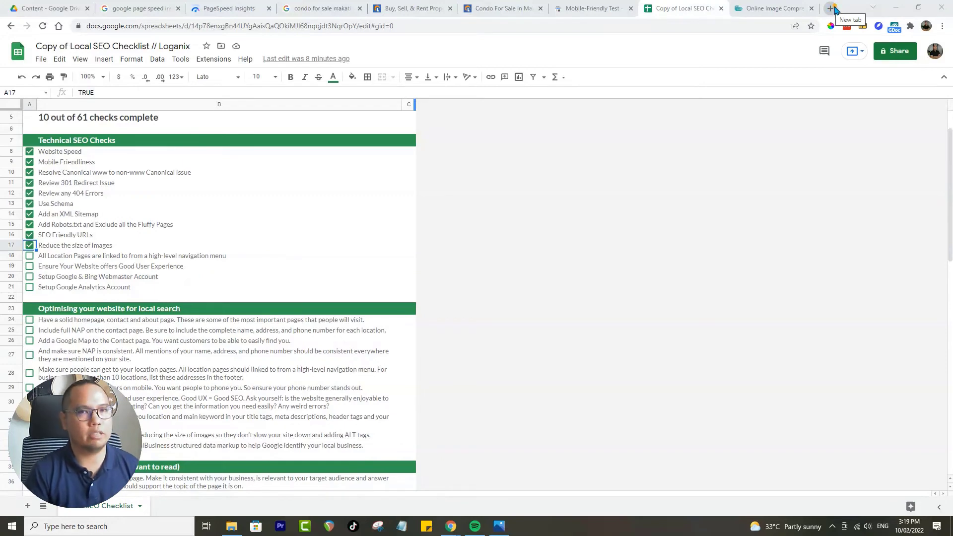
Step: Open the properties of seo-audit.JPG in the Content Suggestions folder and check its file size and details
{"action": "left_click", "coordinate": [231, 526]}
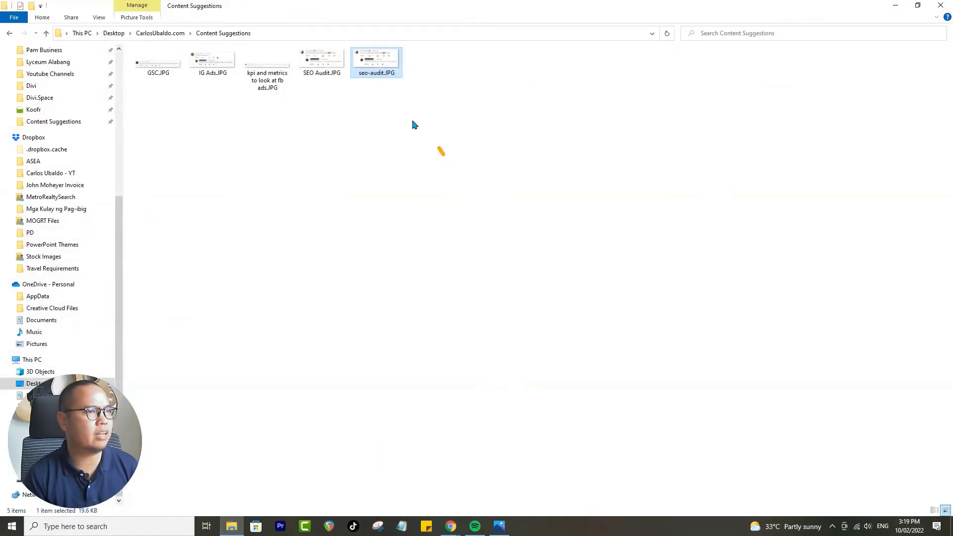
{"action": "right_click", "coordinate": [374, 71]}
{"action": "left_click", "coordinate": [430, 422]}
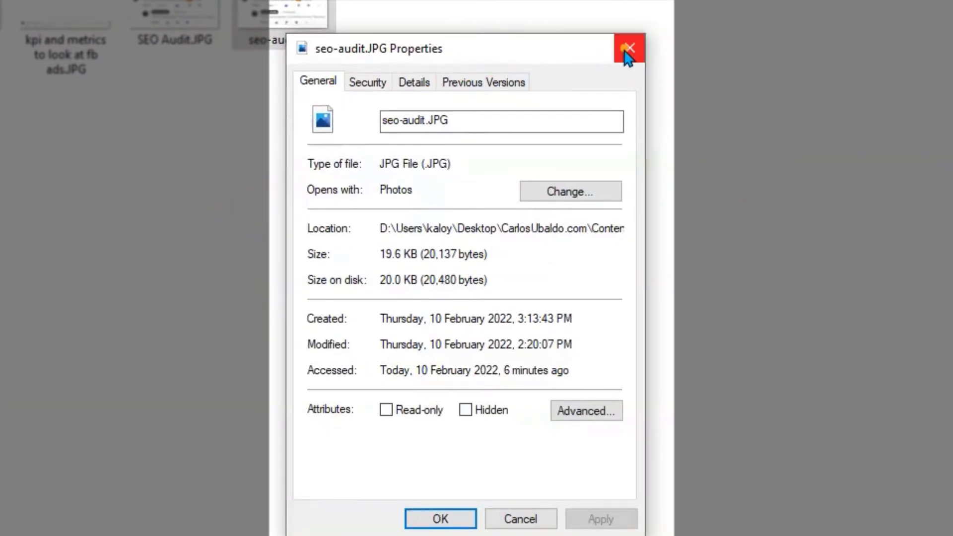
{"action": "left_click_drag", "start_coordinate": [527, 46], "coordinate": [537, 102]}
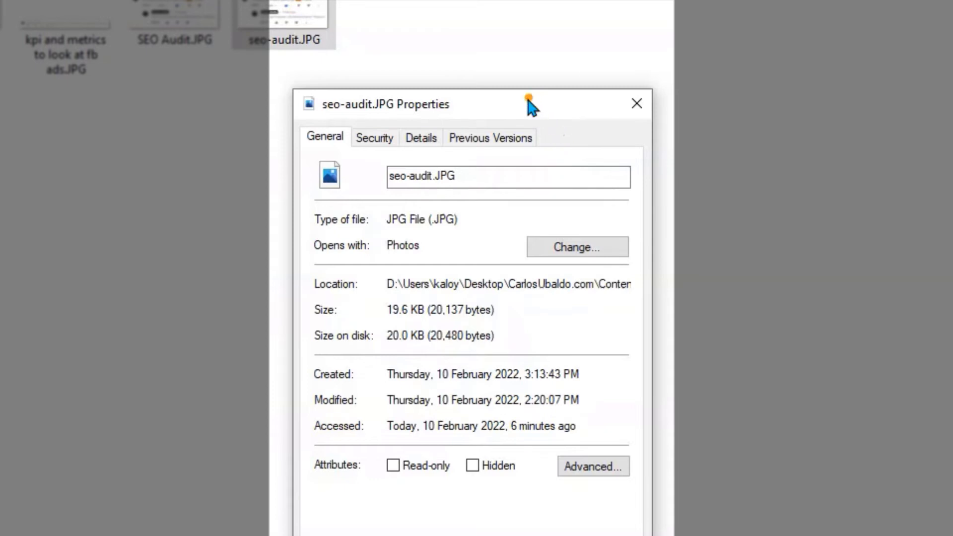
{"action": "left_click_drag", "start_coordinate": [527, 97], "coordinate": [532, 103]}
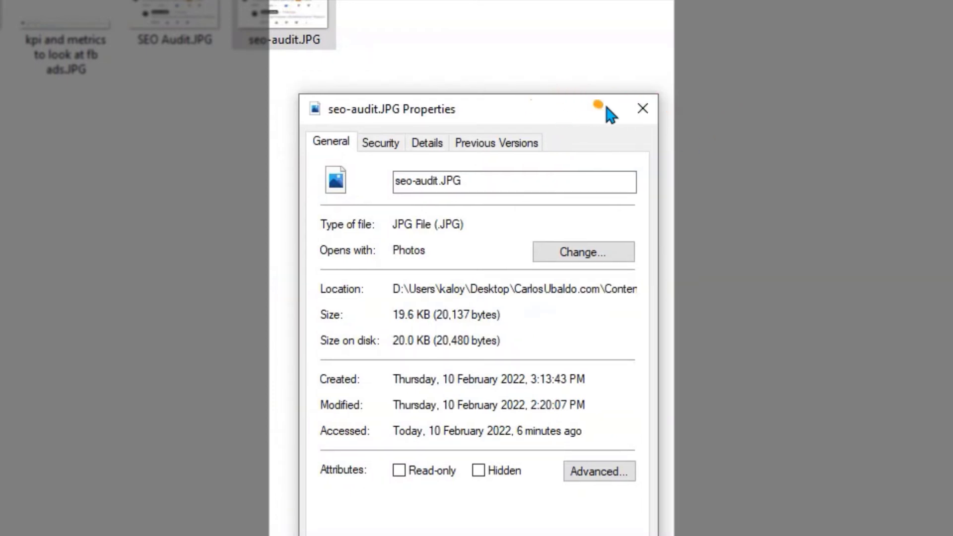
Step: Close and reopen the properties of seo-audit.JPG, and view its metadata details
{"action": "left_click", "coordinate": [643, 109]}
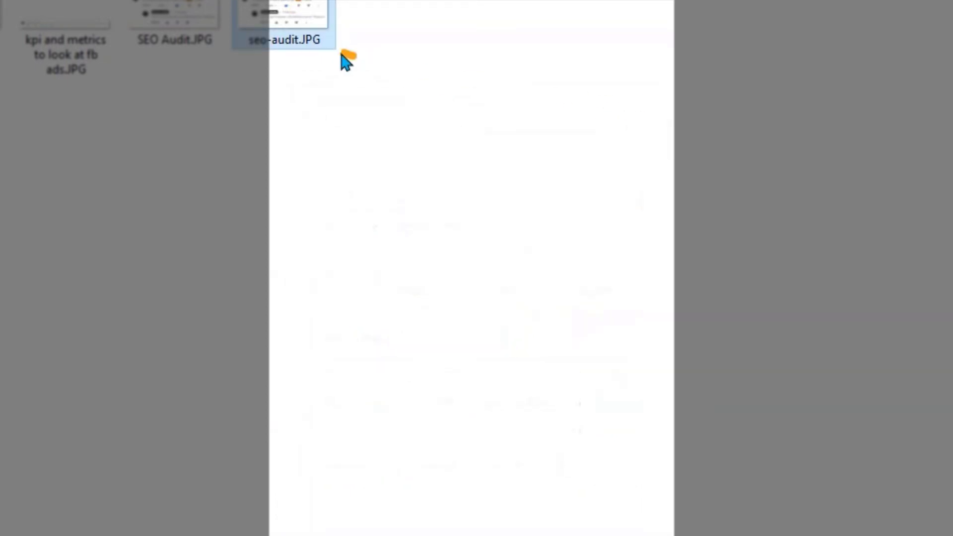
{"action": "right_click", "coordinate": [278, 31]}
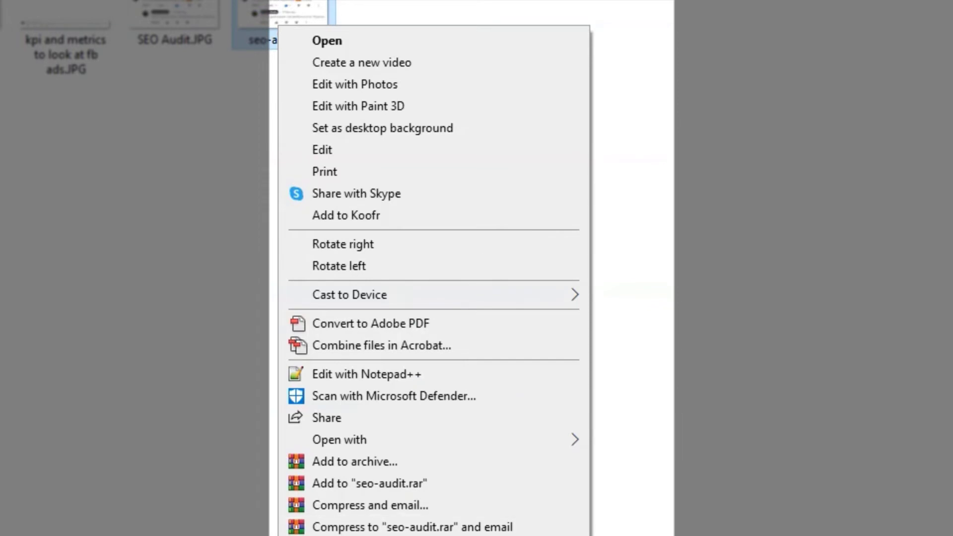
{"action": "key", "text": "r"}
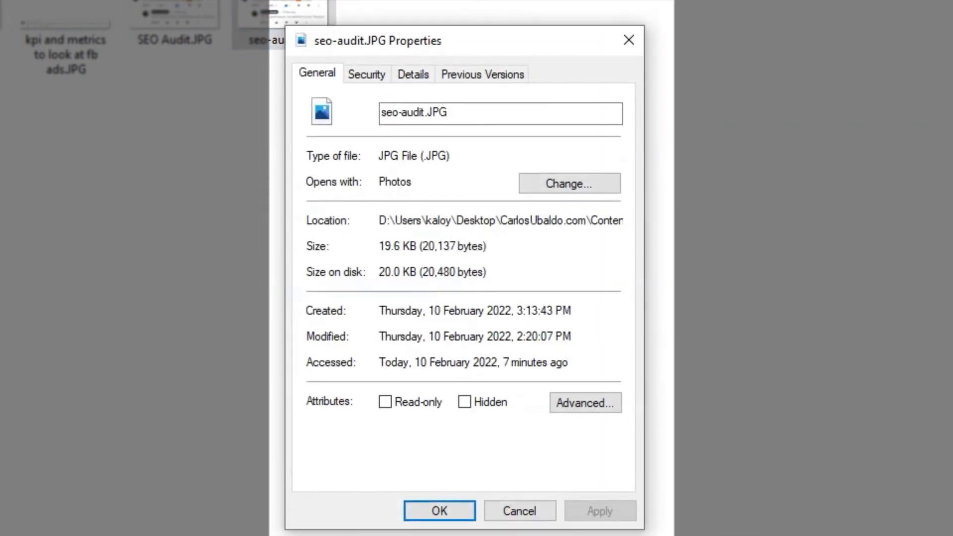
{"action": "left_click", "coordinate": [366, 76]}
{"action": "left_click", "coordinate": [416, 76]}
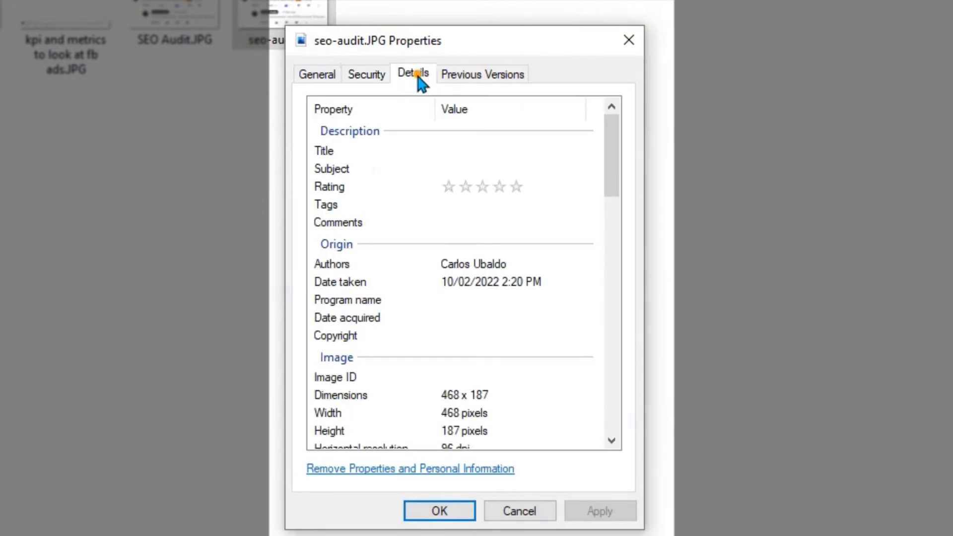
Step: Rate seo-audit.JPG five stars in its metadata details and look through the remaining properties
{"action": "left_click", "coordinate": [516, 187]}
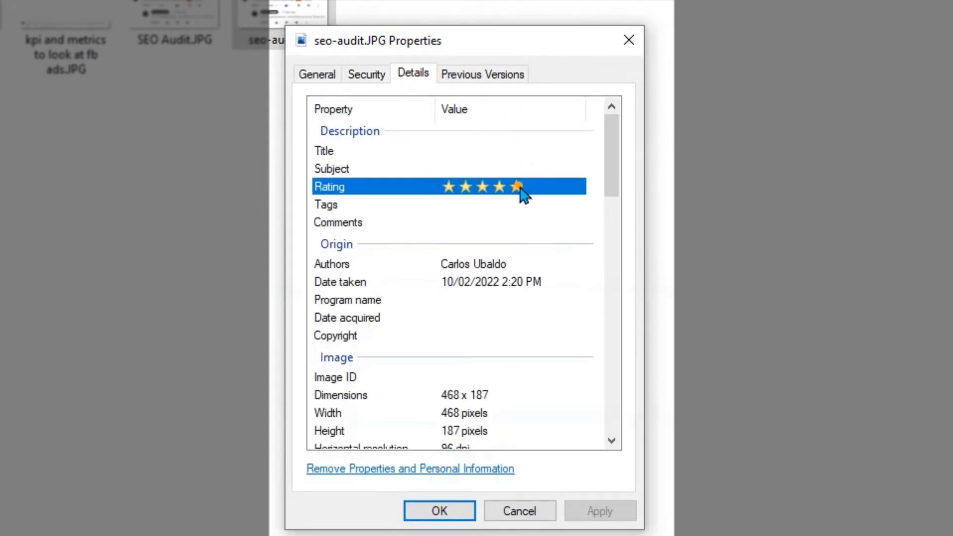
{"action": "left_click", "coordinate": [516, 187]}
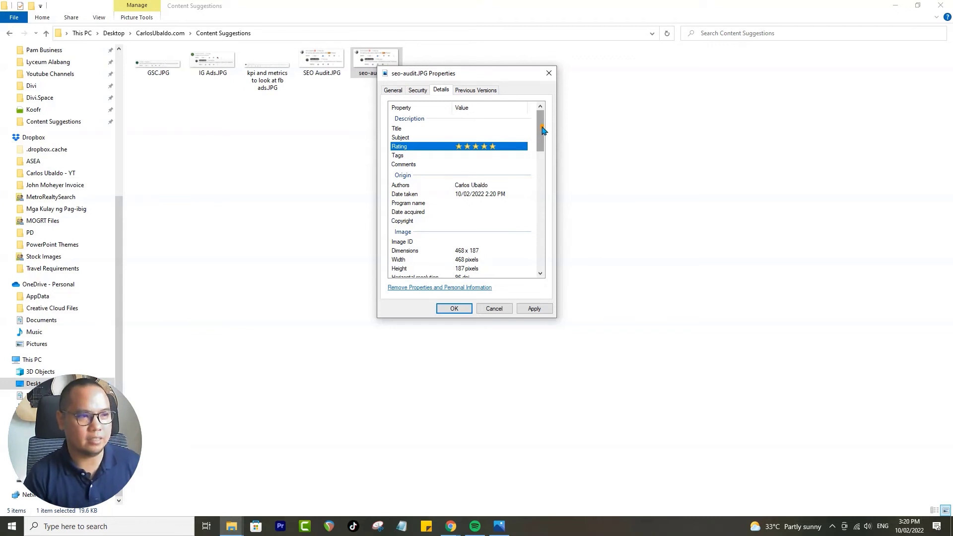
{"action": "left_click_drag", "start_coordinate": [539, 135], "coordinate": [538, 251]}
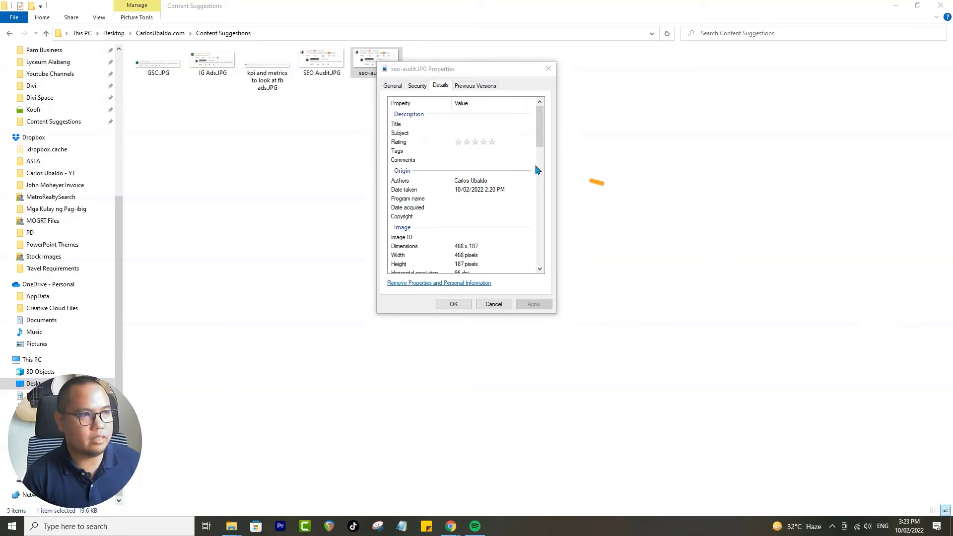
Step: Open the Title and Comments metadata fields of seo-audit.JPG for editing, and close its properties without entering anything
{"action": "left_click", "coordinate": [474, 125]}
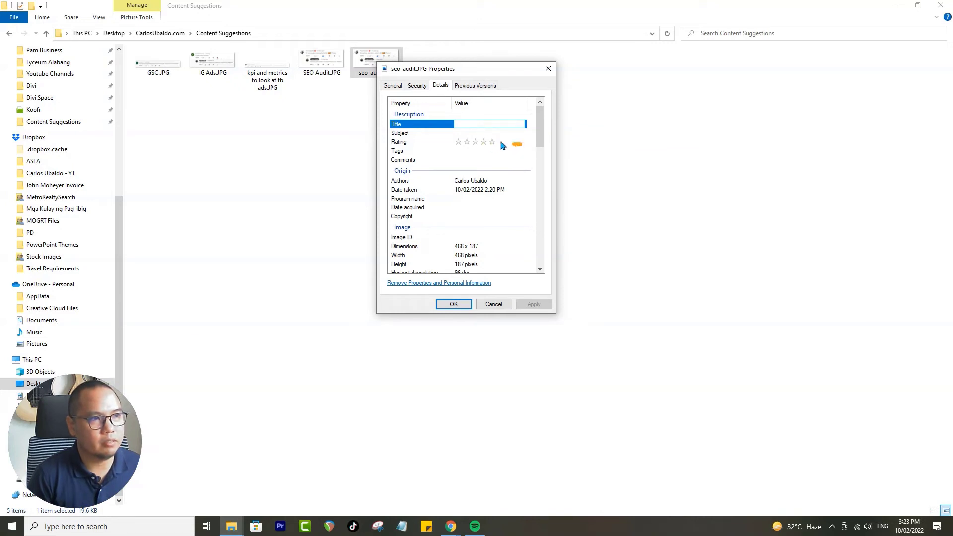
{"action": "left_click", "coordinate": [472, 161]}
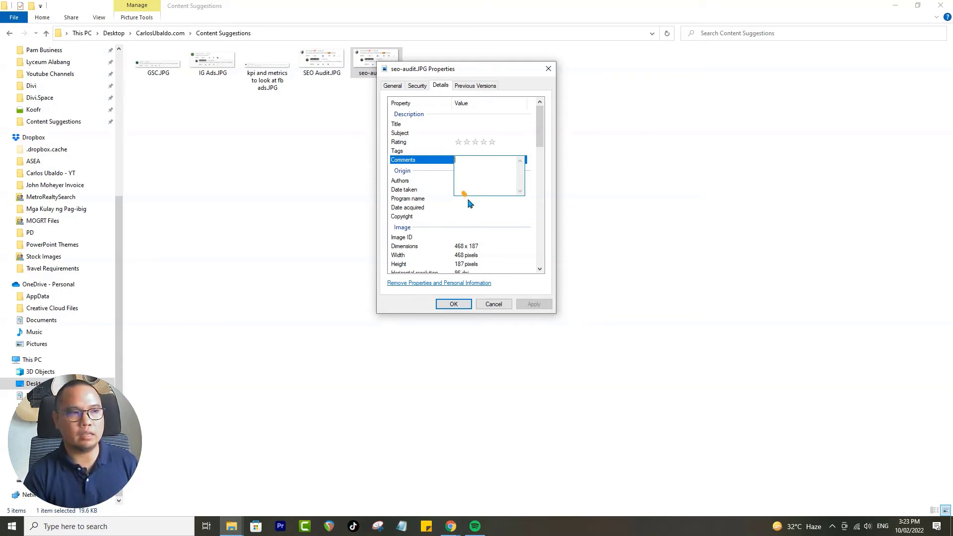
{"action": "left_click", "coordinate": [549, 69]}
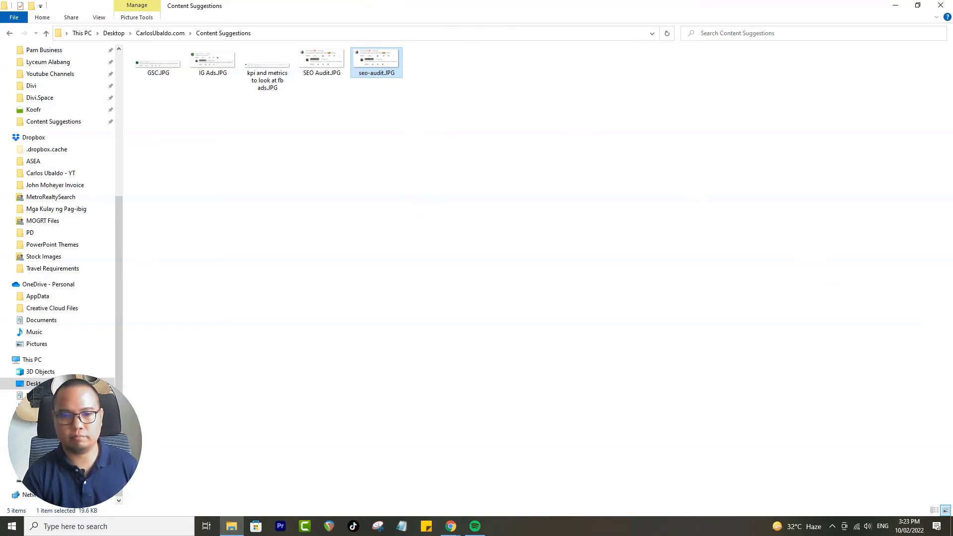
Step: Return to the Local SEO Checklist and review its sections from Technical SEO Checks through Social Media & Reviews
{"action": "key", "text": "alt+Tab"}
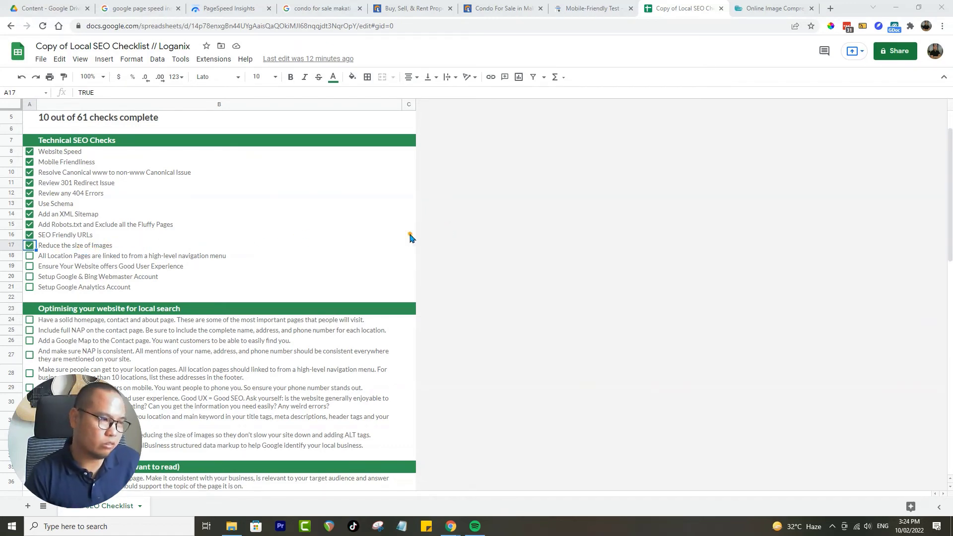
{"action": "scroll", "coordinate": [357, 263], "scroll_direction": "down", "scroll_amount": 6}
{"action": "scroll", "coordinate": [342, 278], "scroll_direction": "down", "scroll_amount": 5}
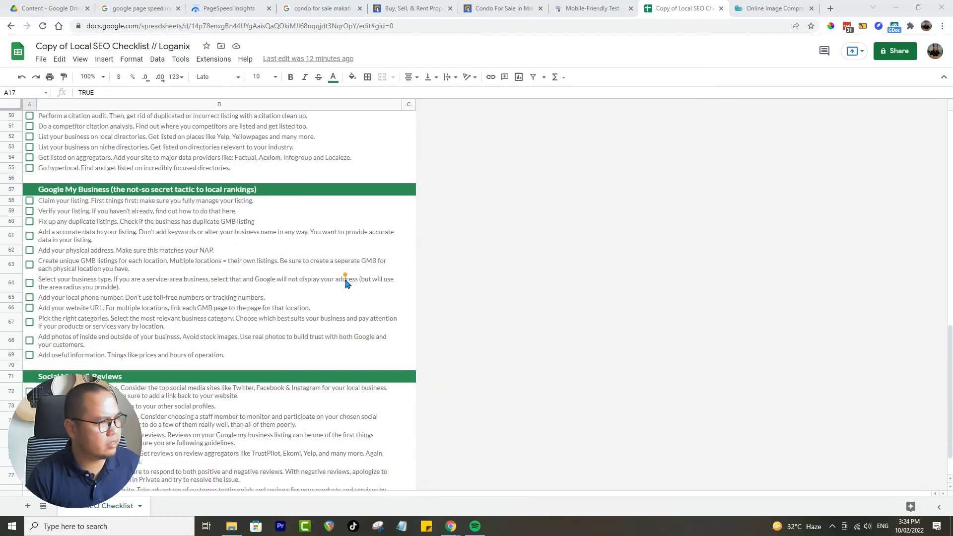
{"action": "scroll", "coordinate": [346, 298], "scroll_direction": "up", "scroll_amount": 5}
{"action": "scroll", "coordinate": [346, 307], "scroll_direction": "up", "scroll_amount": 7}
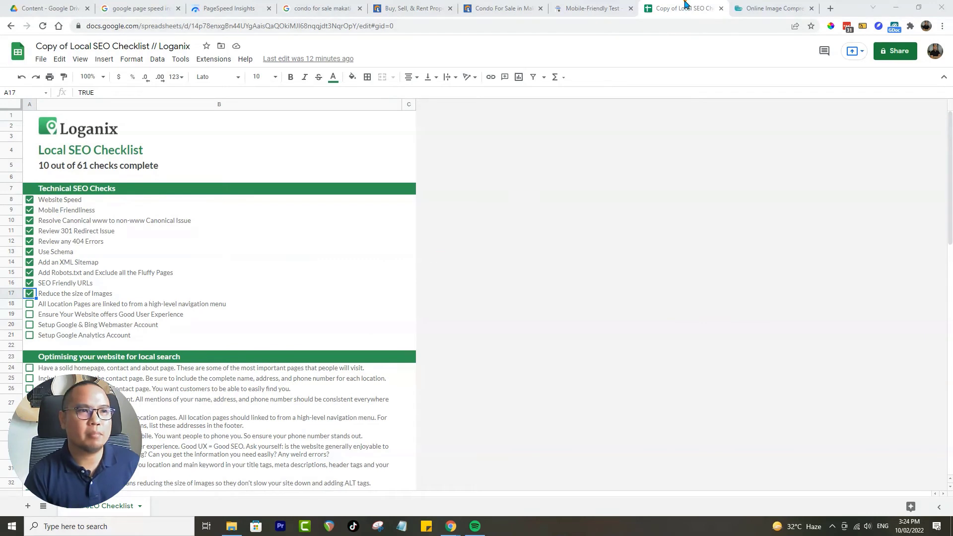
{"action": "scroll", "coordinate": [318, 253], "scroll_direction": "down", "scroll_amount": 1}
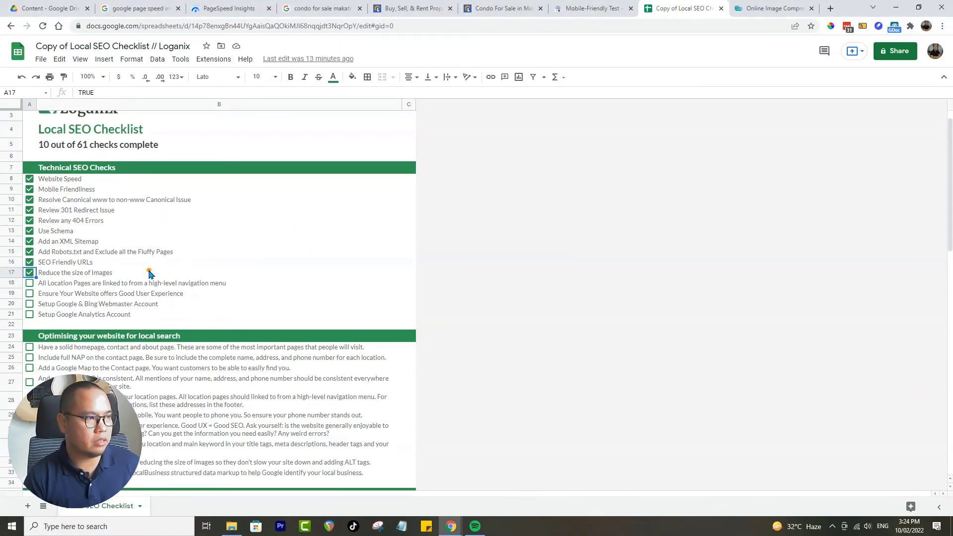
{"action": "scroll", "coordinate": [64, 309], "scroll_direction": "down", "scroll_amount": 7}
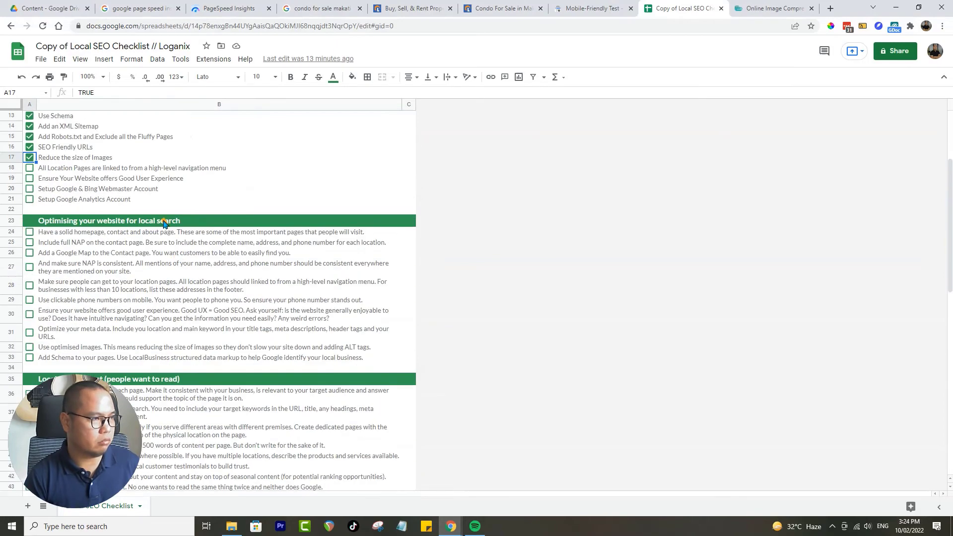
{"action": "scroll", "coordinate": [228, 231], "scroll_direction": "down", "scroll_amount": 6}
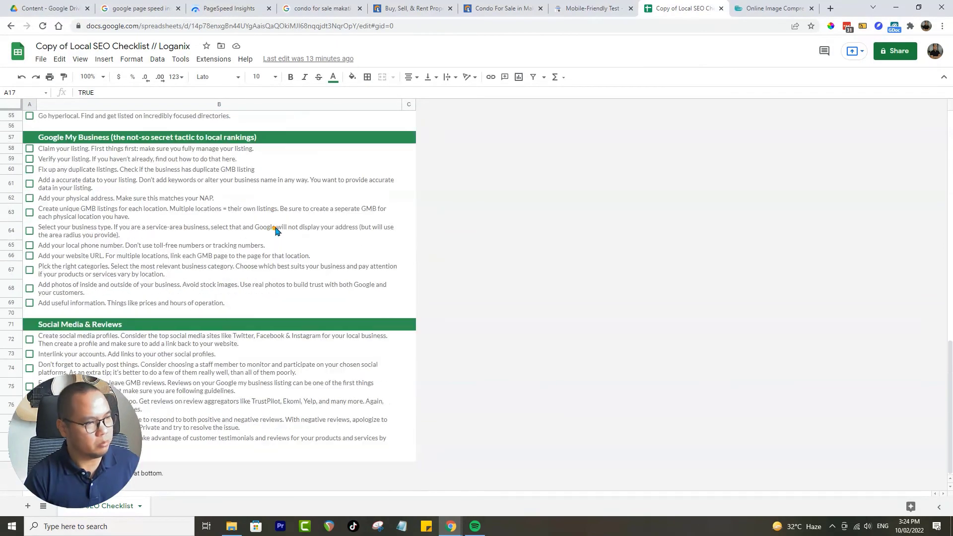
{"action": "scroll", "coordinate": [660, 265], "scroll_direction": "up", "scroll_amount": 13}
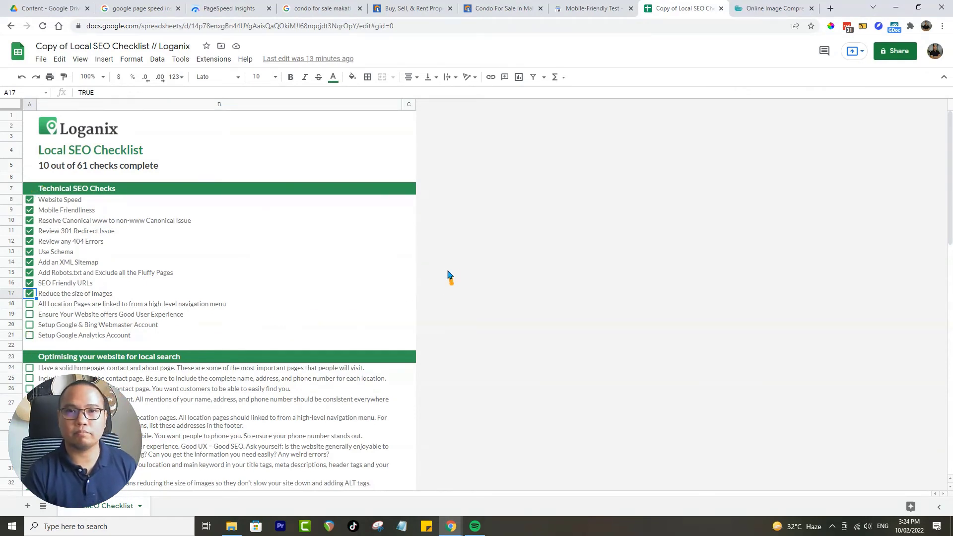
{"action": "scroll", "coordinate": [455, 319], "scroll_direction": "down", "scroll_amount": 2}
{"action": "scroll", "coordinate": [459, 336], "scroll_direction": "up", "scroll_amount": 2}
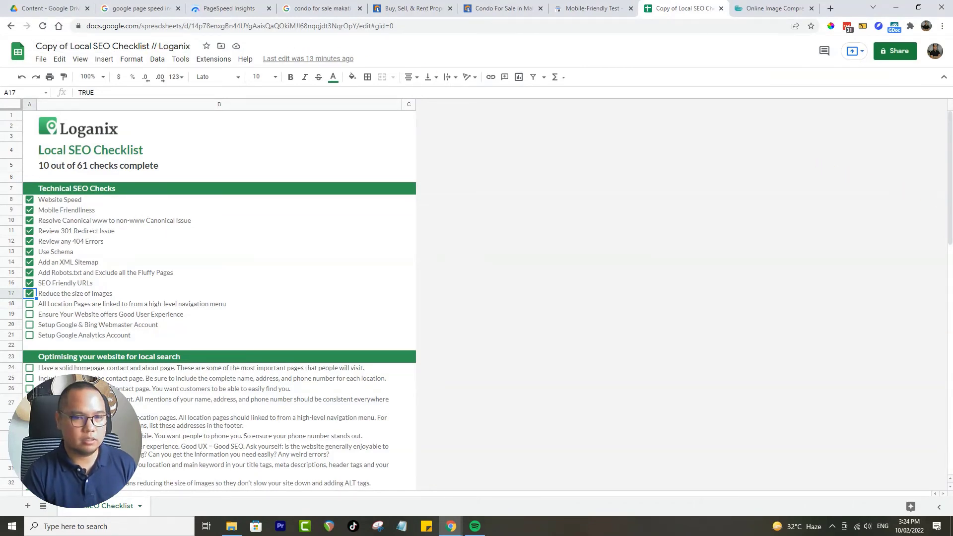
Step: Move the Local SEO Checklist browser tab to the end of the row, after the Online Image Compressor tab
{"action": "key", "text": "super+e"}
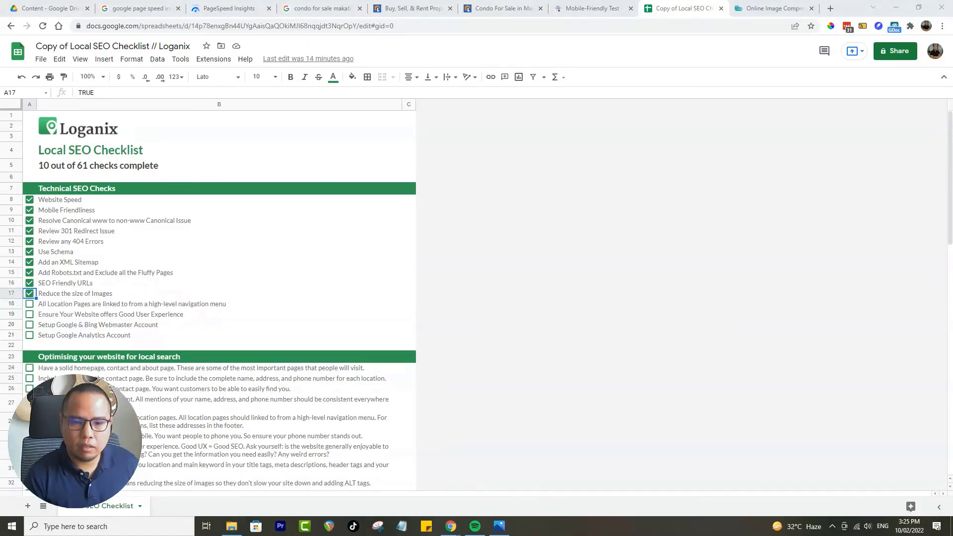
{"action": "left_click_drag", "start_coordinate": [676, 6], "coordinate": [755, 8]}
{"action": "scroll", "coordinate": [729, 153], "scroll_direction": "down", "scroll_amount": 1}
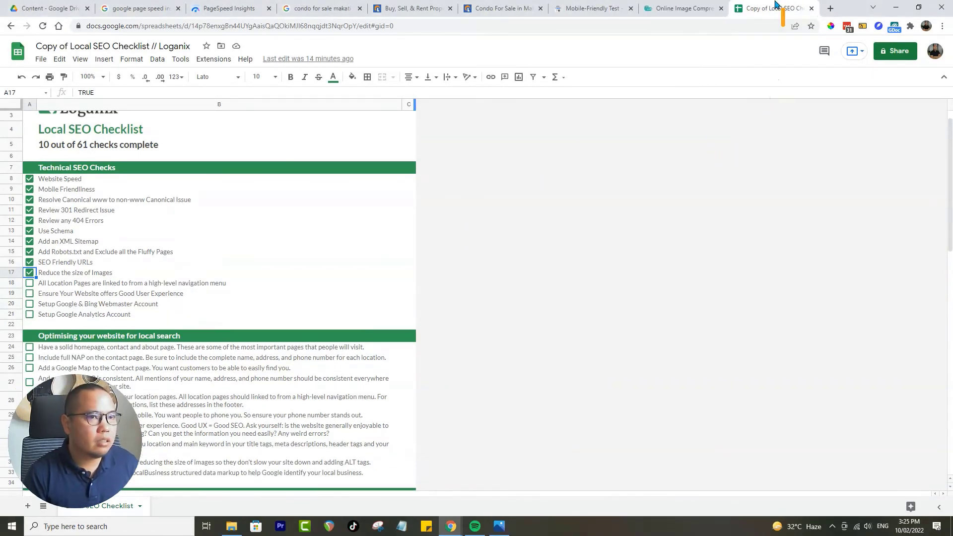